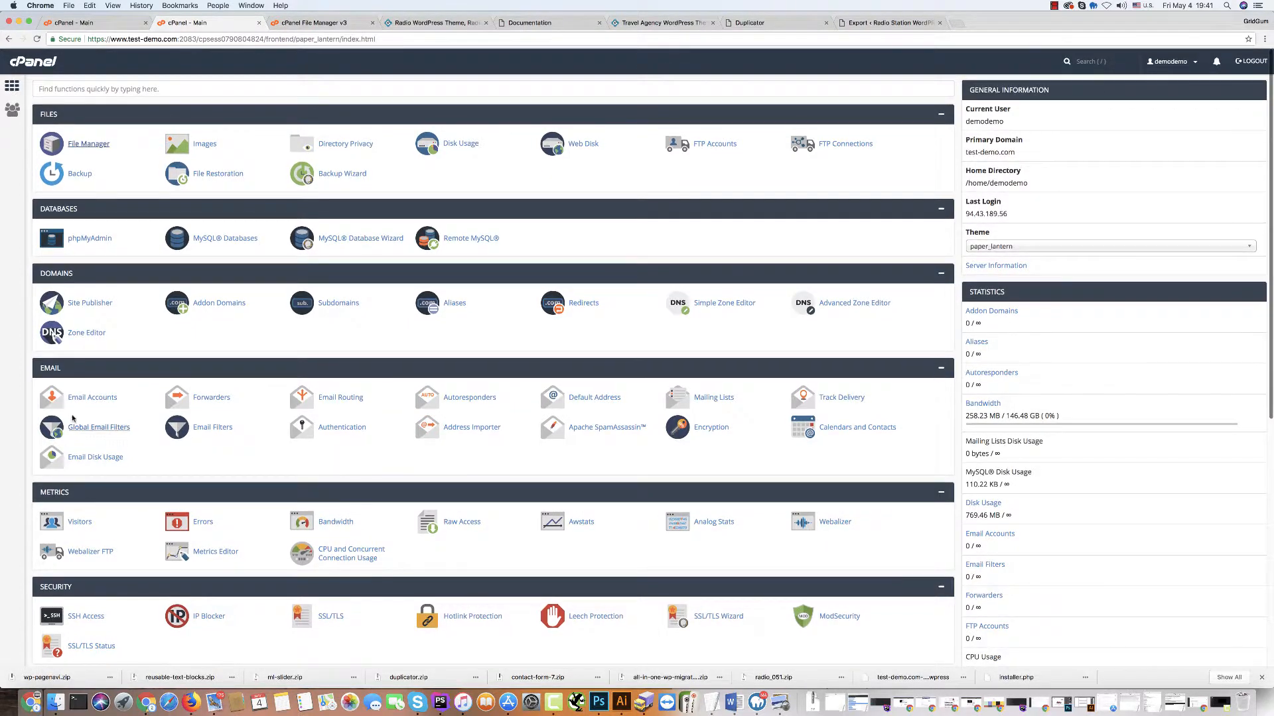
Switch from the cPanel dashboard to the Finder window showing theme folder 300111825.
scroll(133, 653, down, 1)
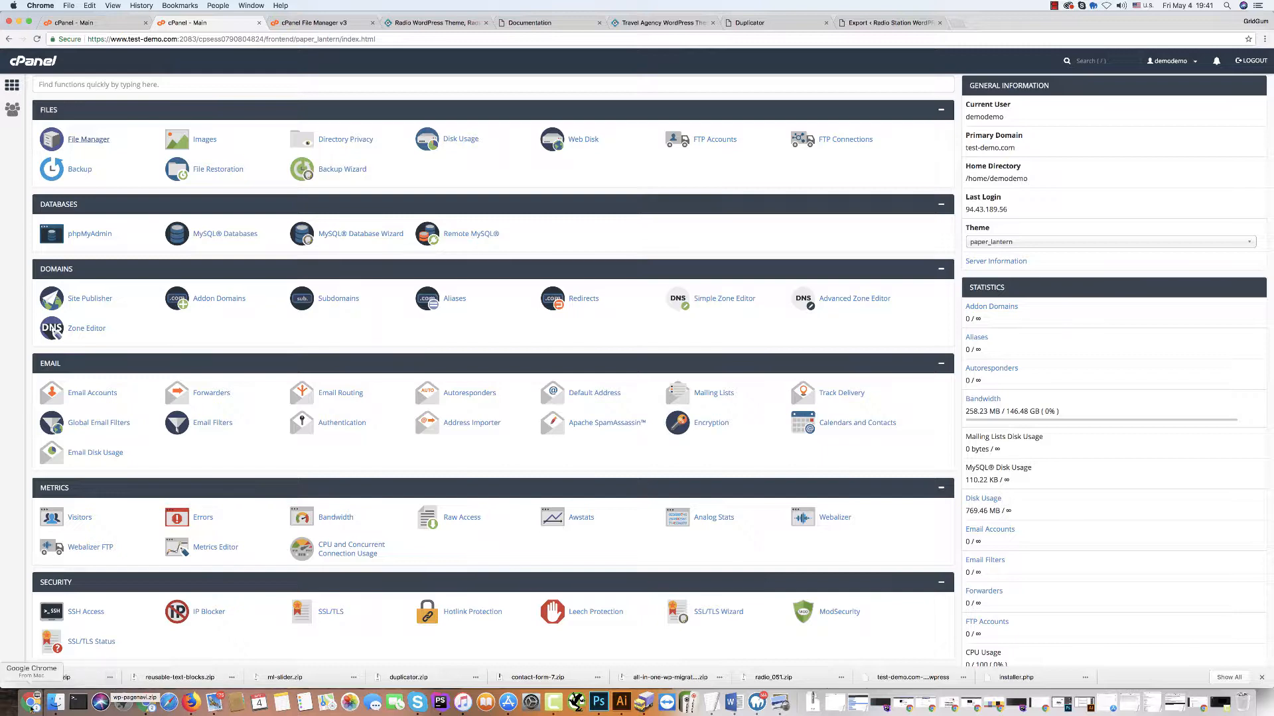
click(55, 703)
Browse documentation to the Duplicator installation package folder's zip and installer.php, then return to Chrome.
key(Left)
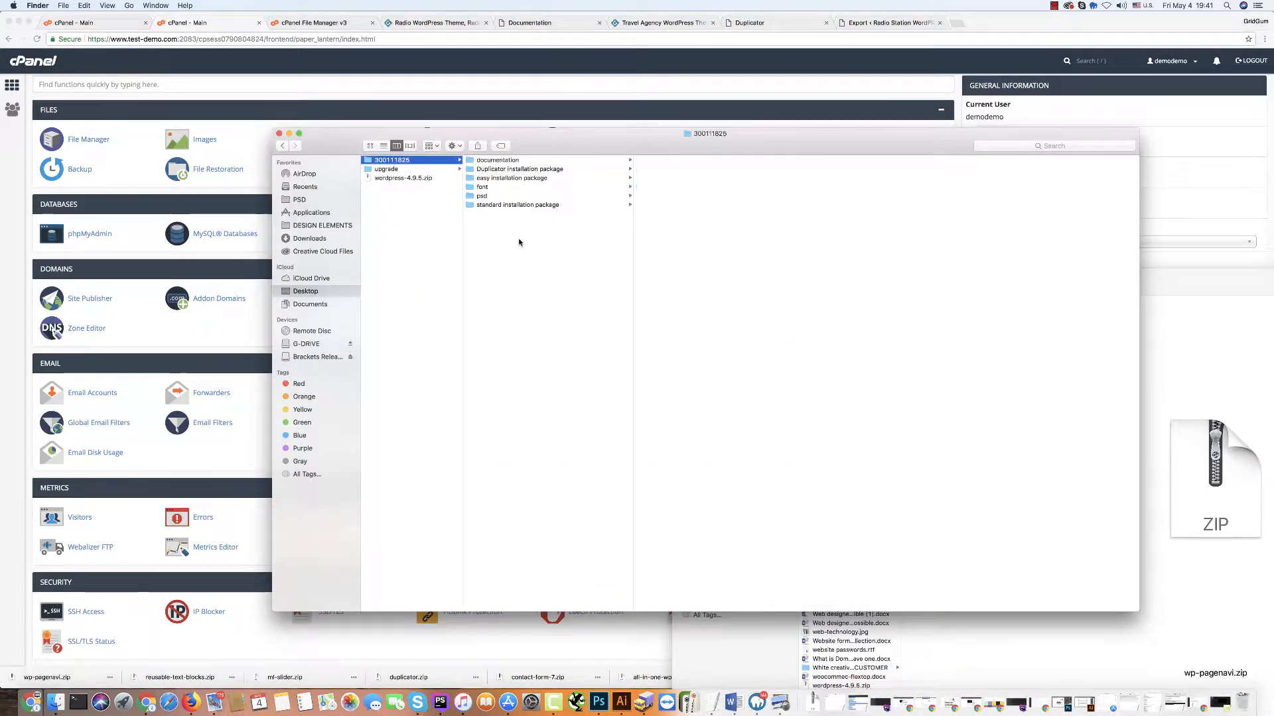
click(478, 161)
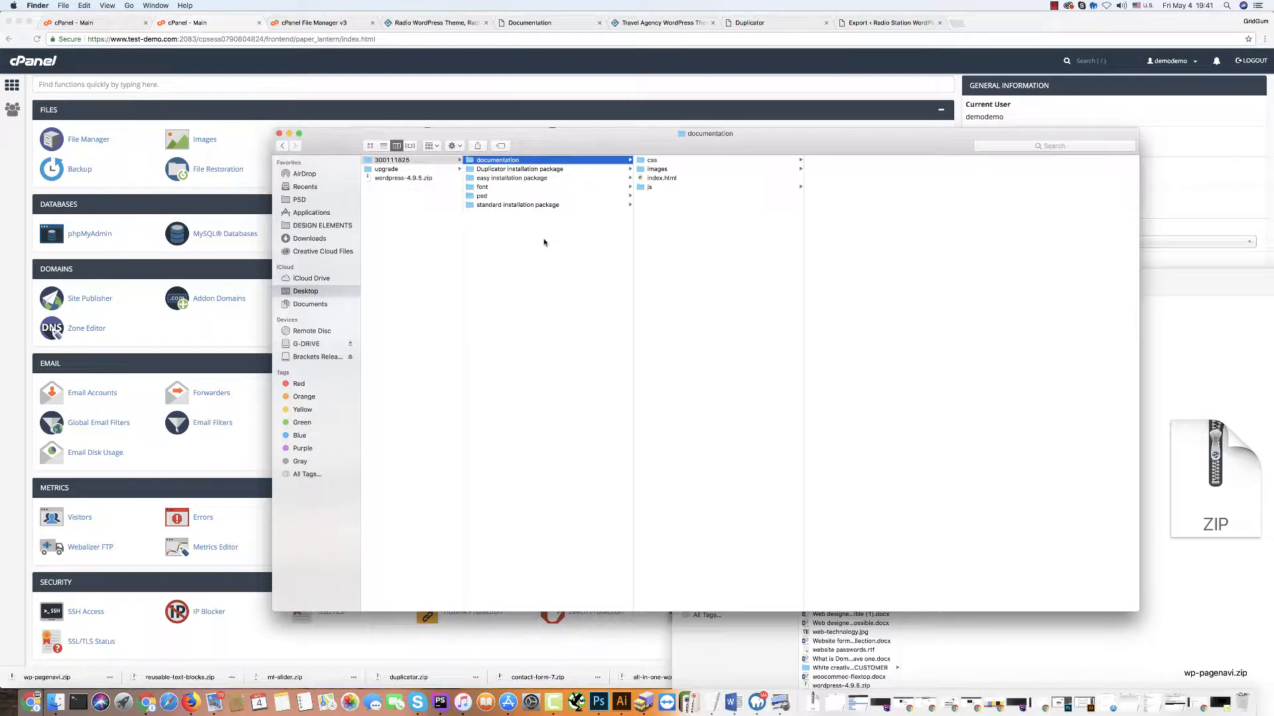
click(480, 171)
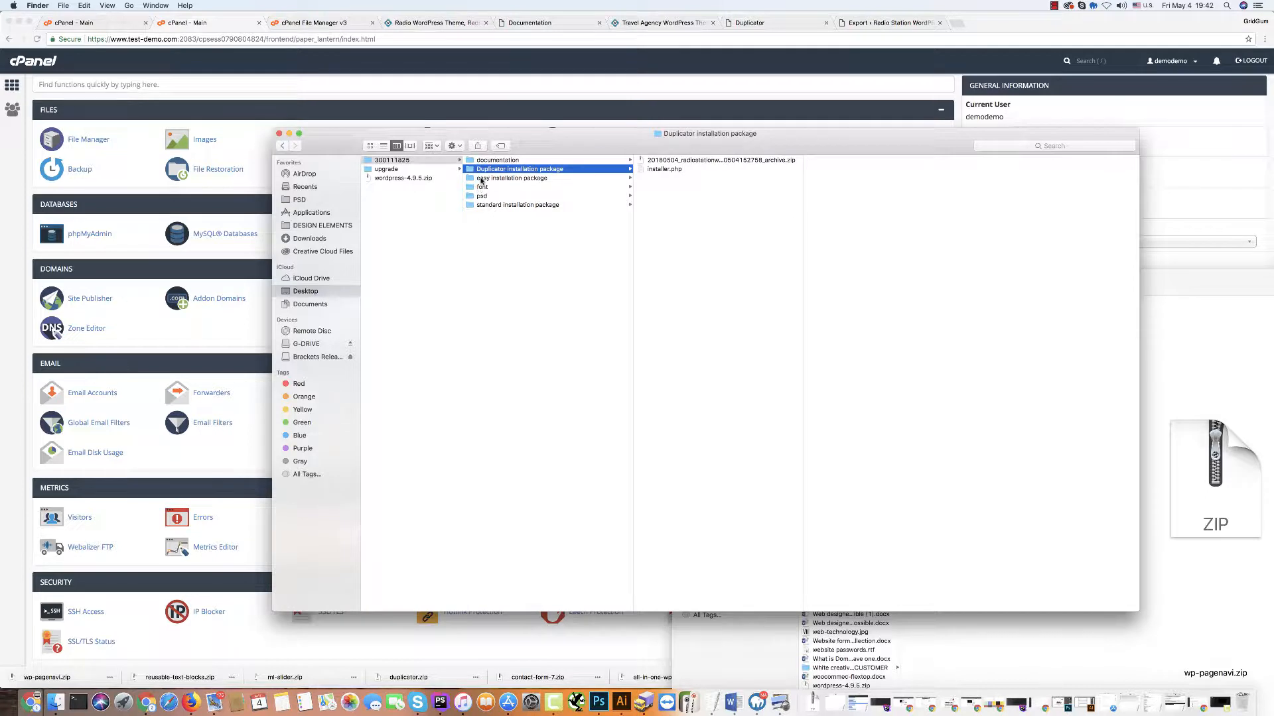
click(482, 179)
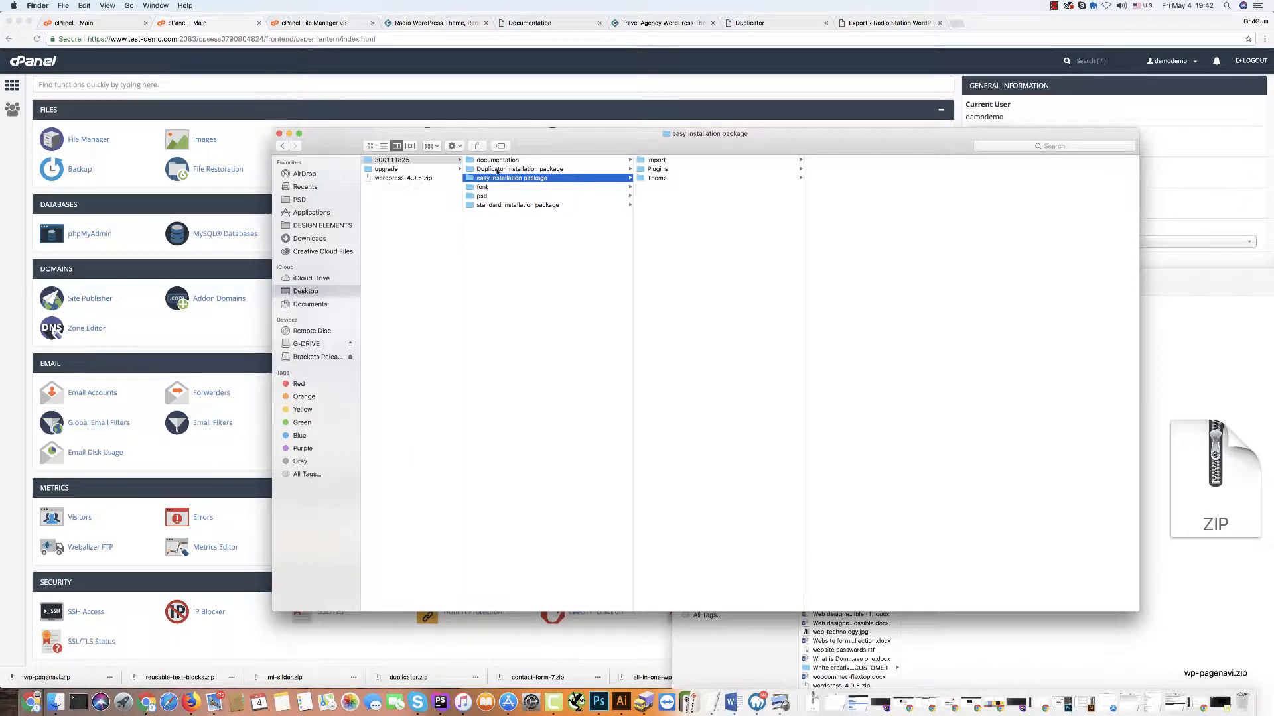
click(494, 170)
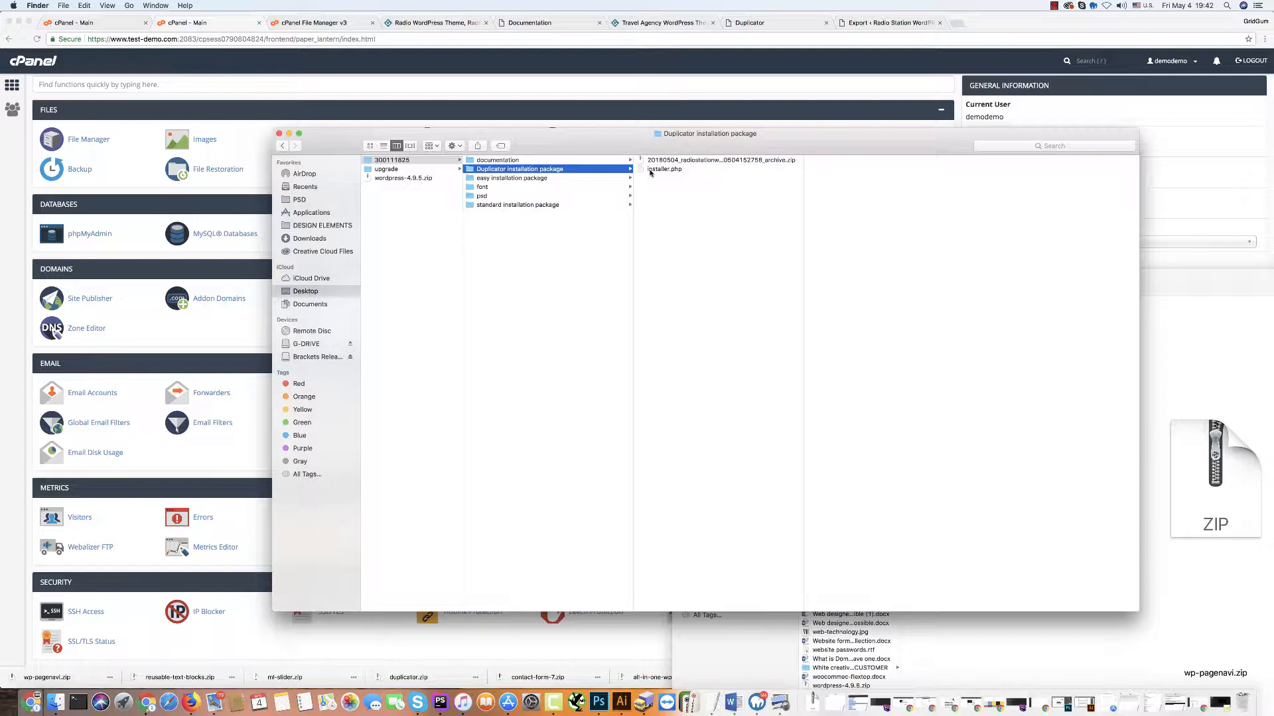
click(219, 103)
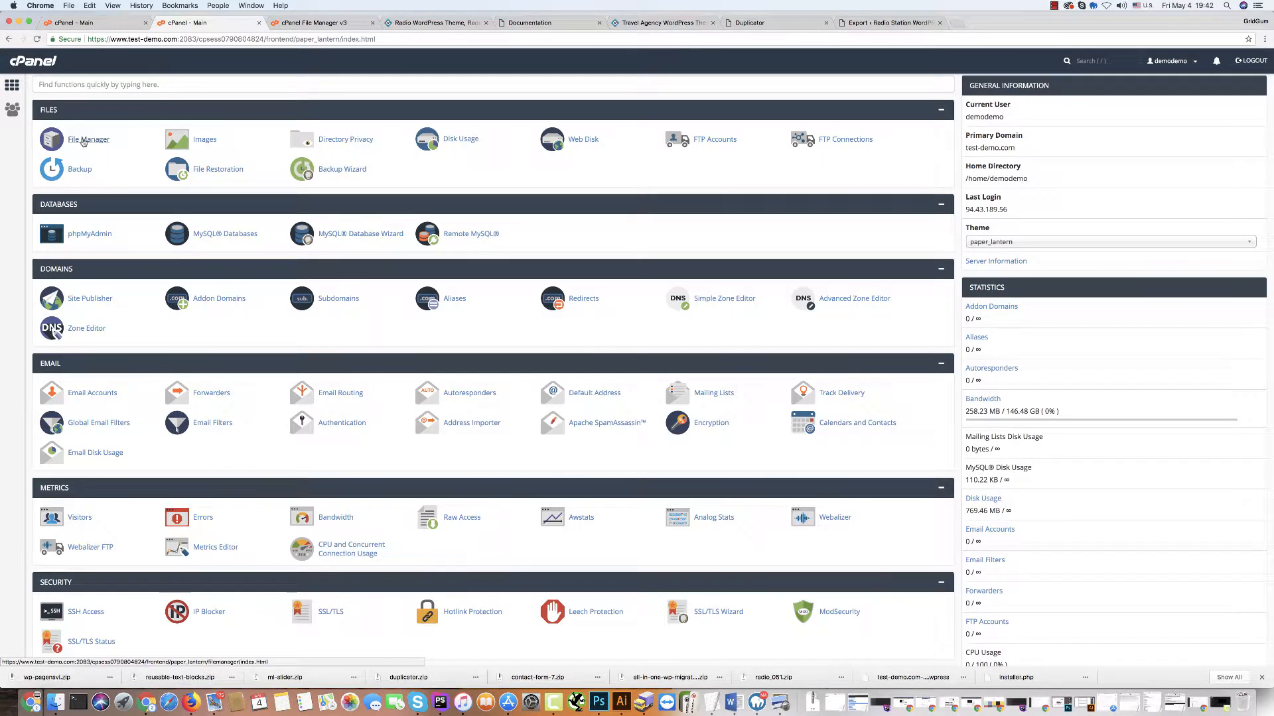
Open the public_html folder in File Manager and go to its Upload page.
click(83, 141)
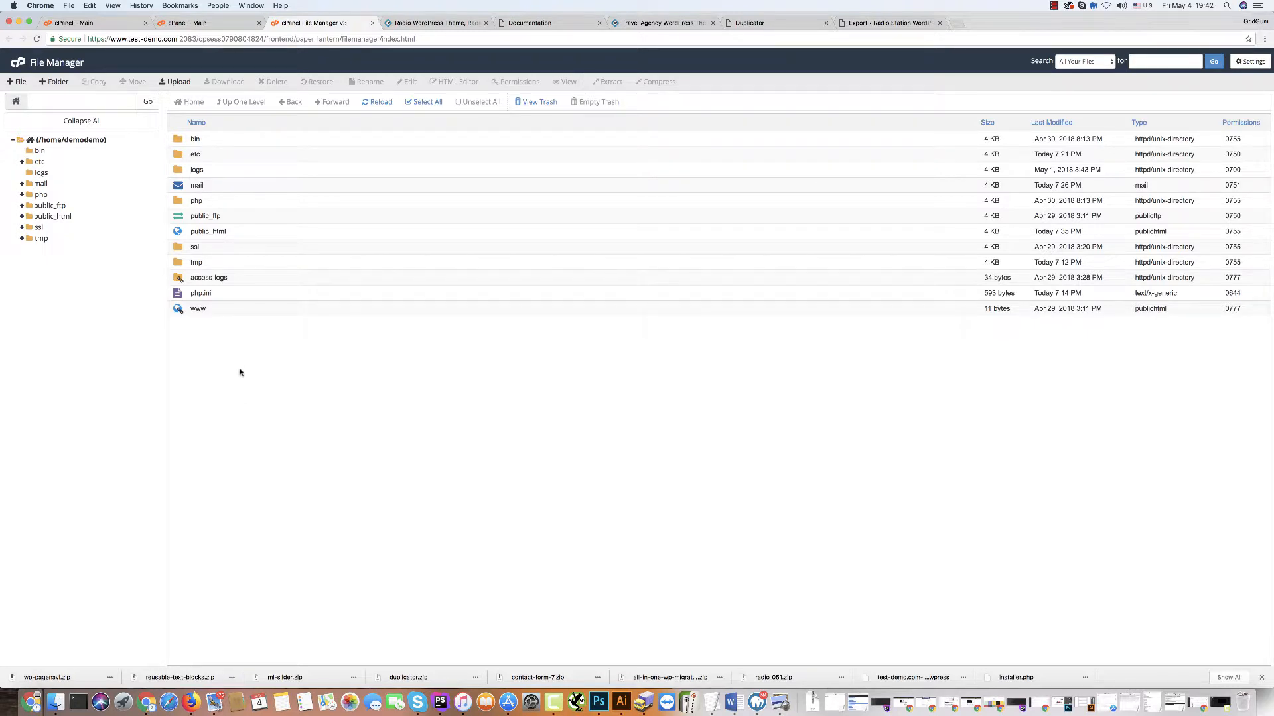
double_click(180, 231)
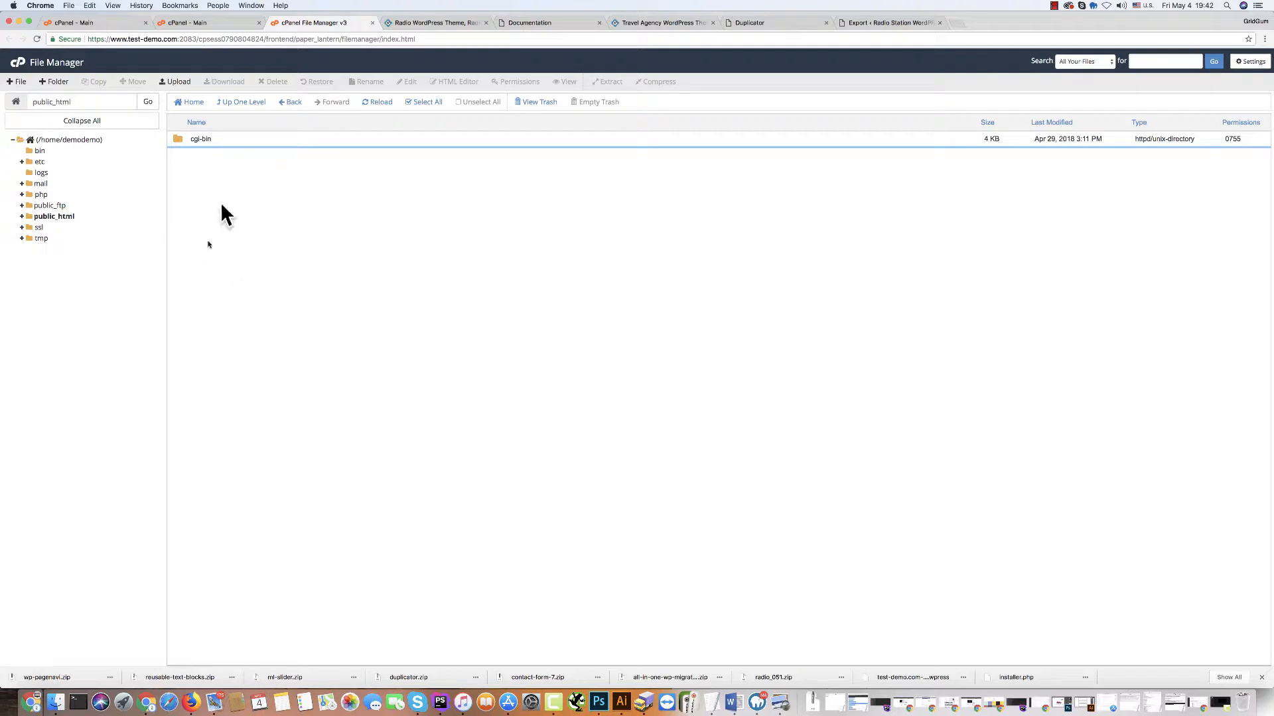
click(56, 706)
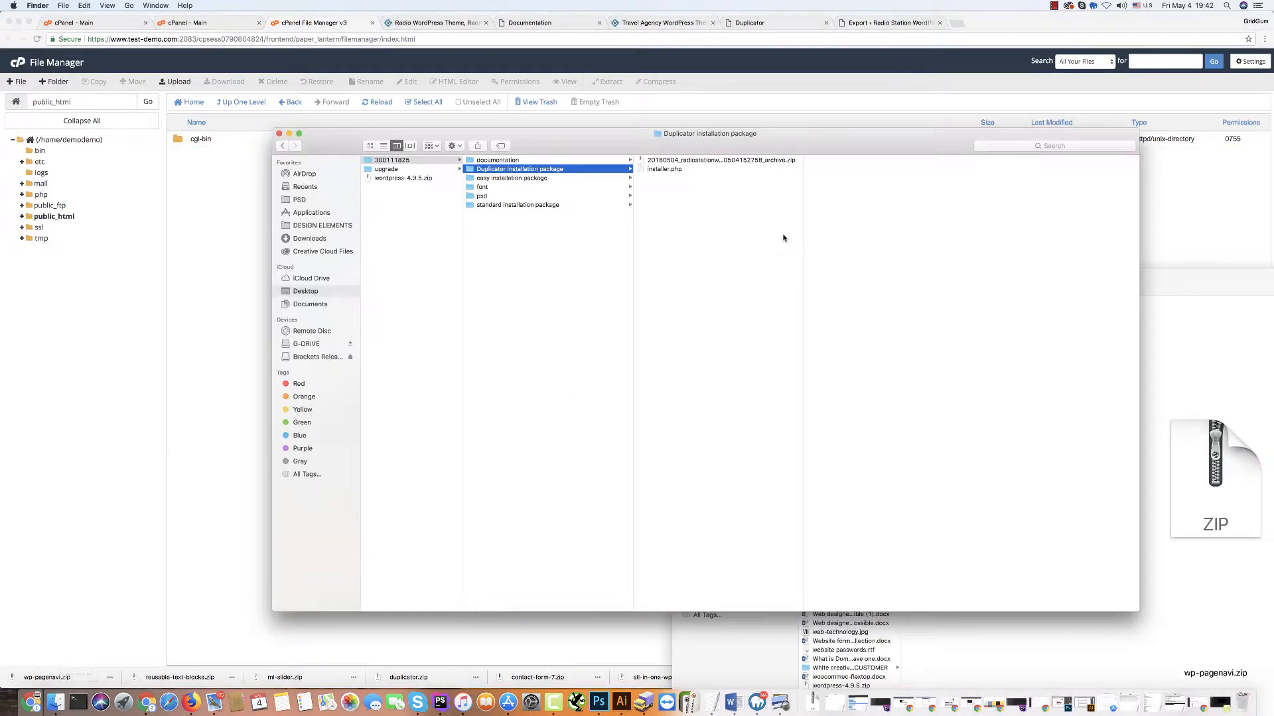
click(214, 185)
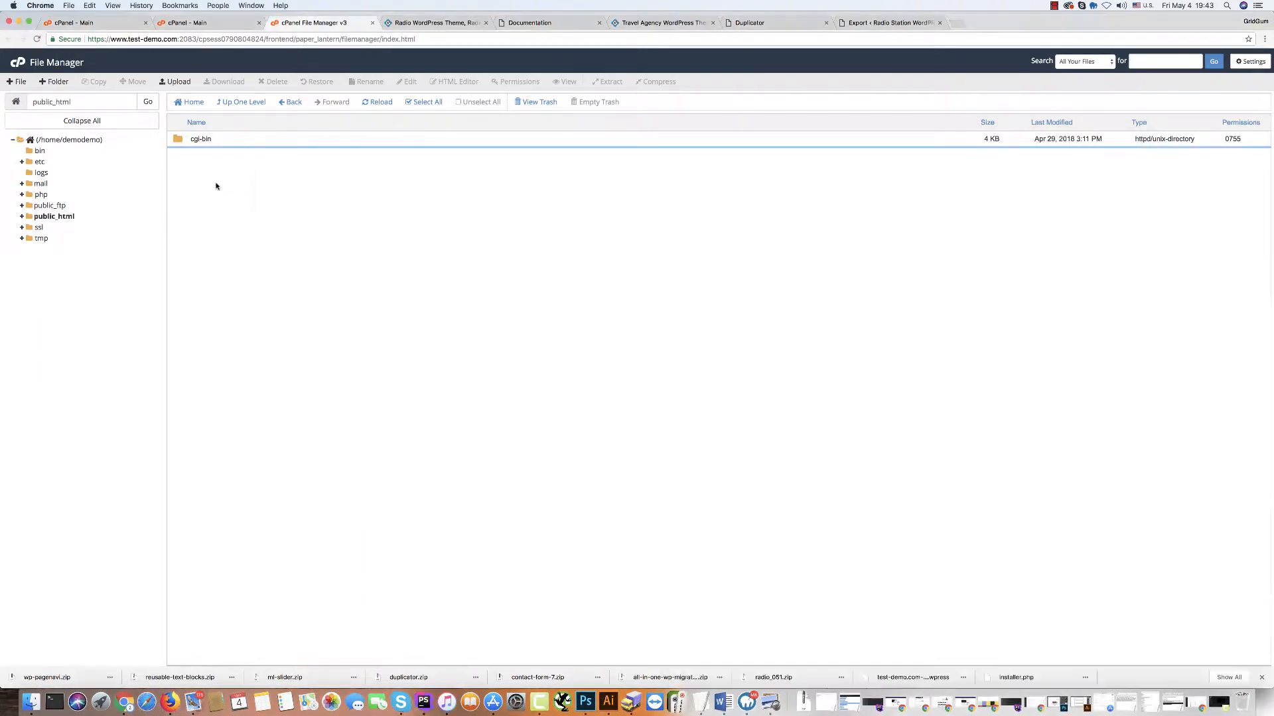
click(176, 82)
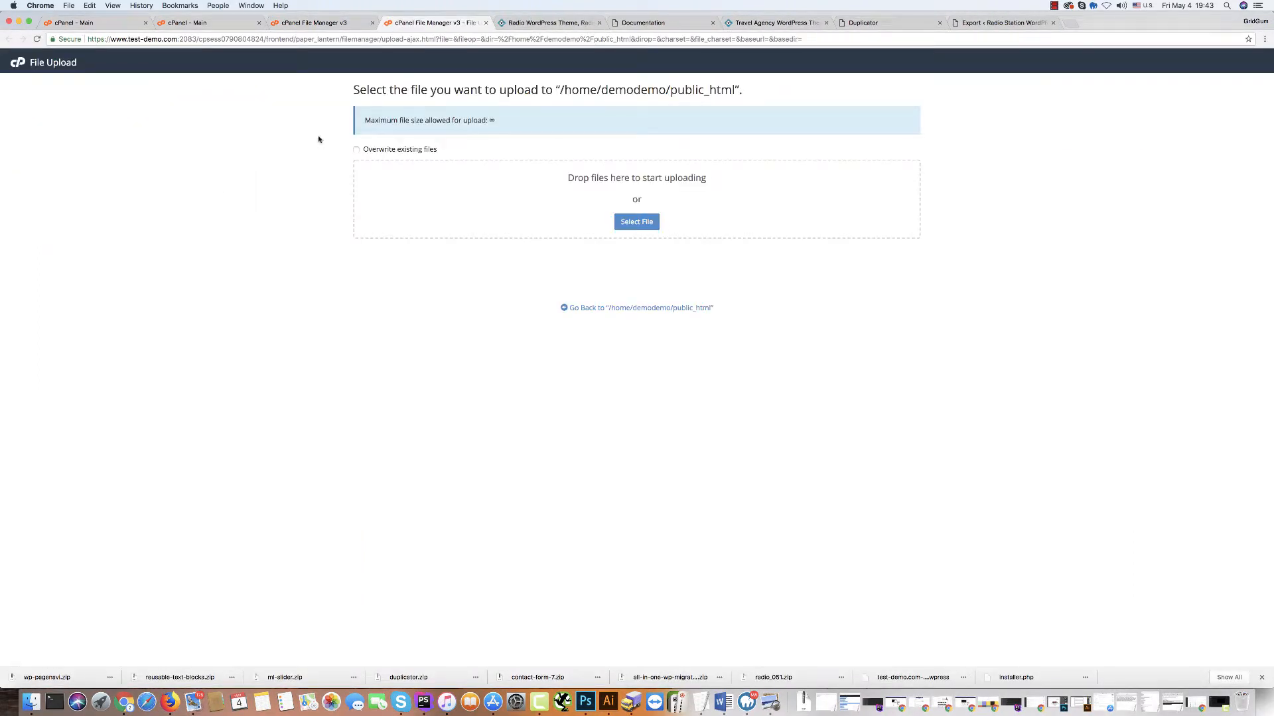
Upload the Duplicator archive zip from the Duplicator installation package folder.
click(637, 222)
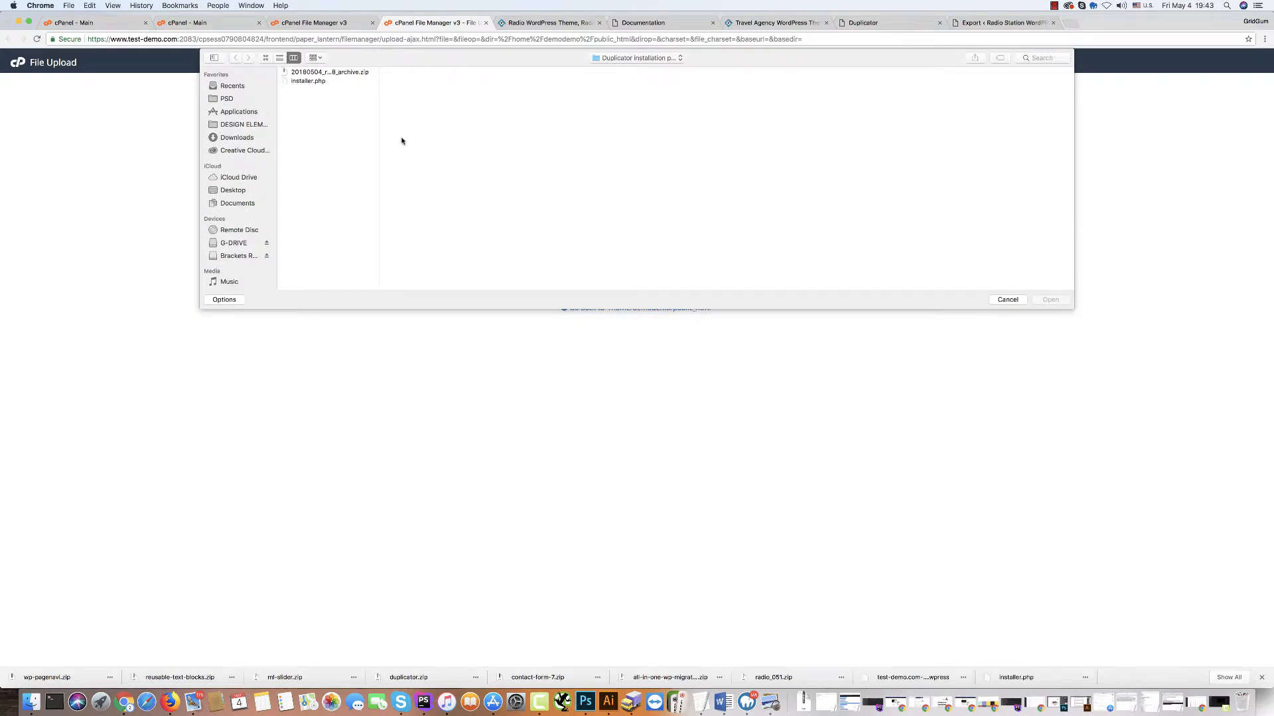
click(607, 59)
click(606, 59)
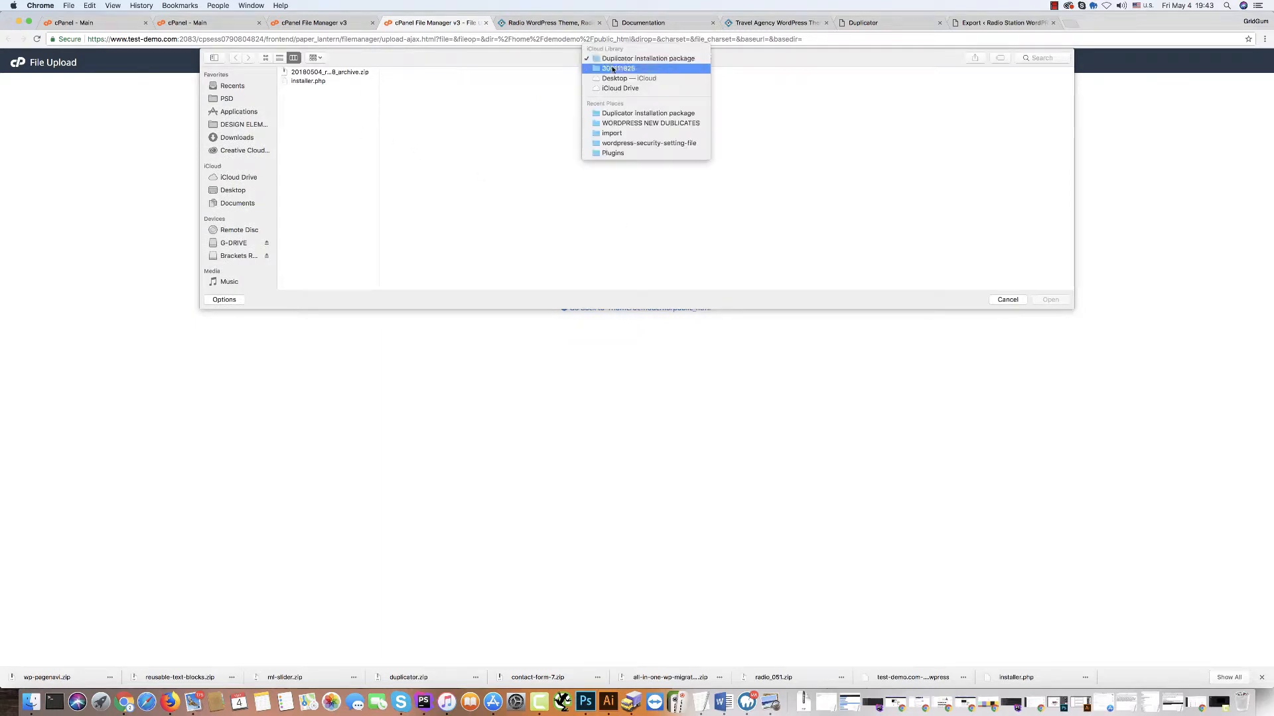
click(325, 71)
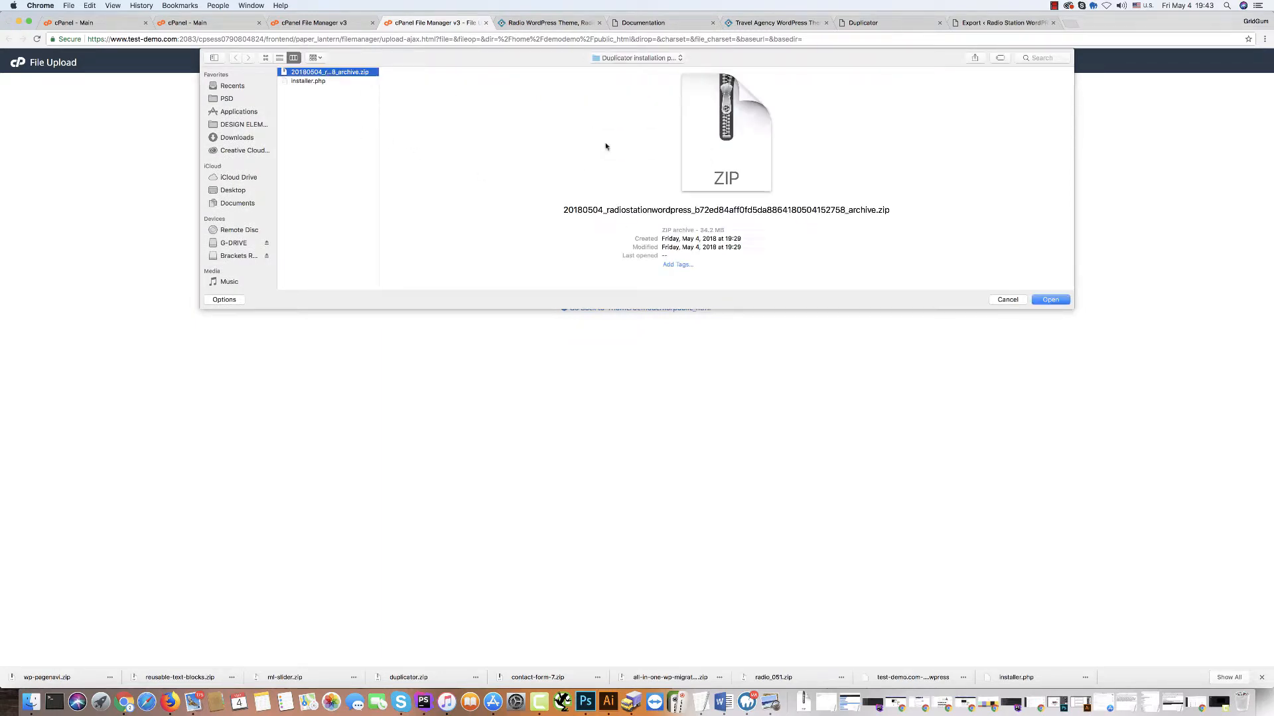
click(1047, 300)
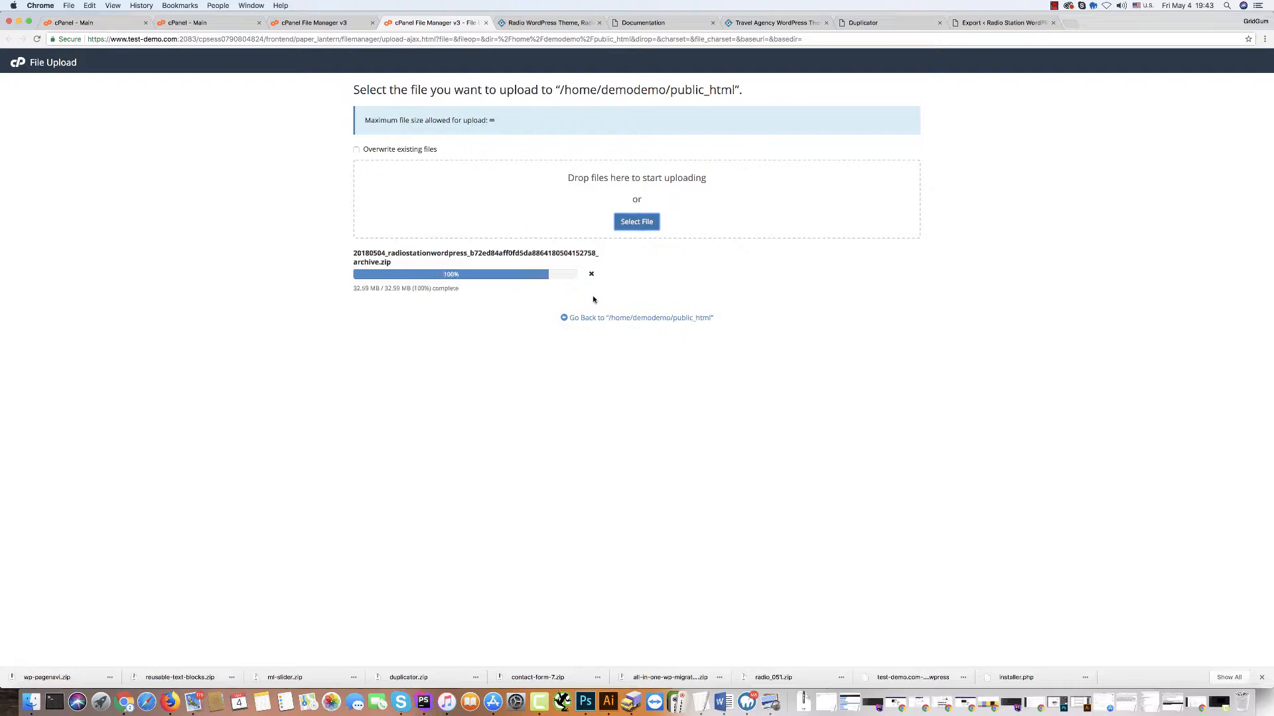
Upload installer.php and return to the public_html file listing.
click(638, 221)
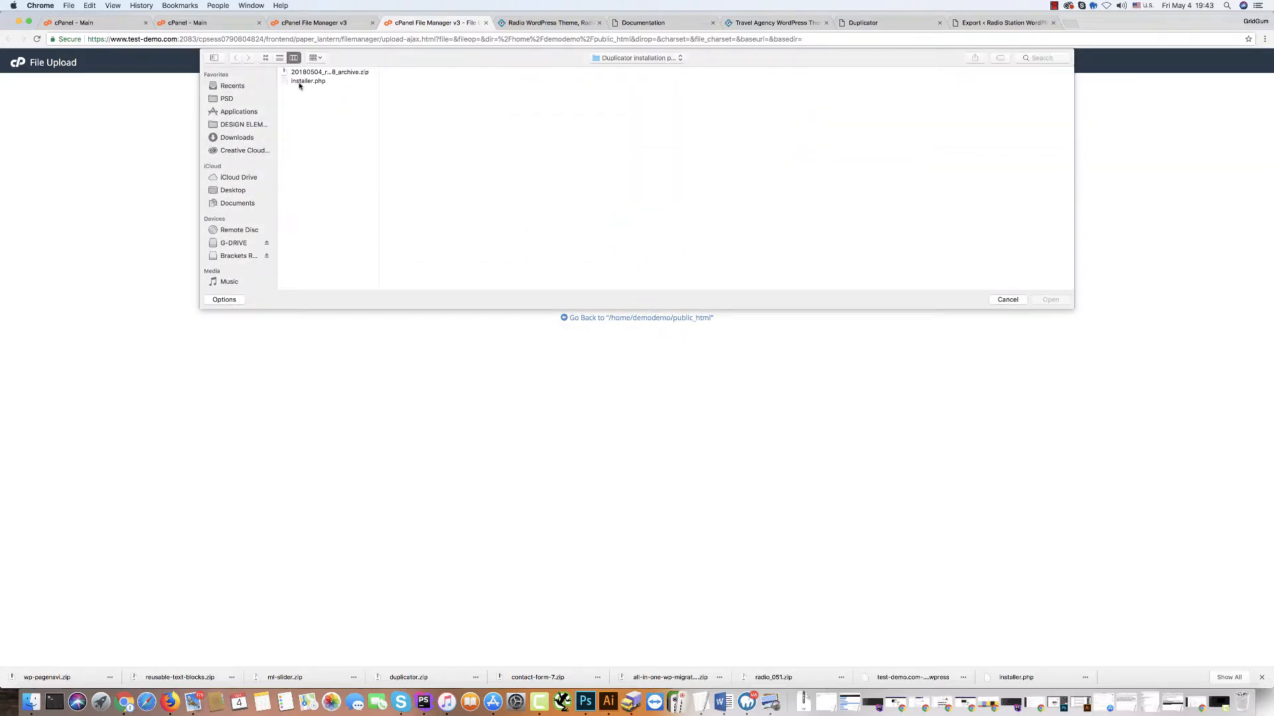
click(302, 82)
key(Return)
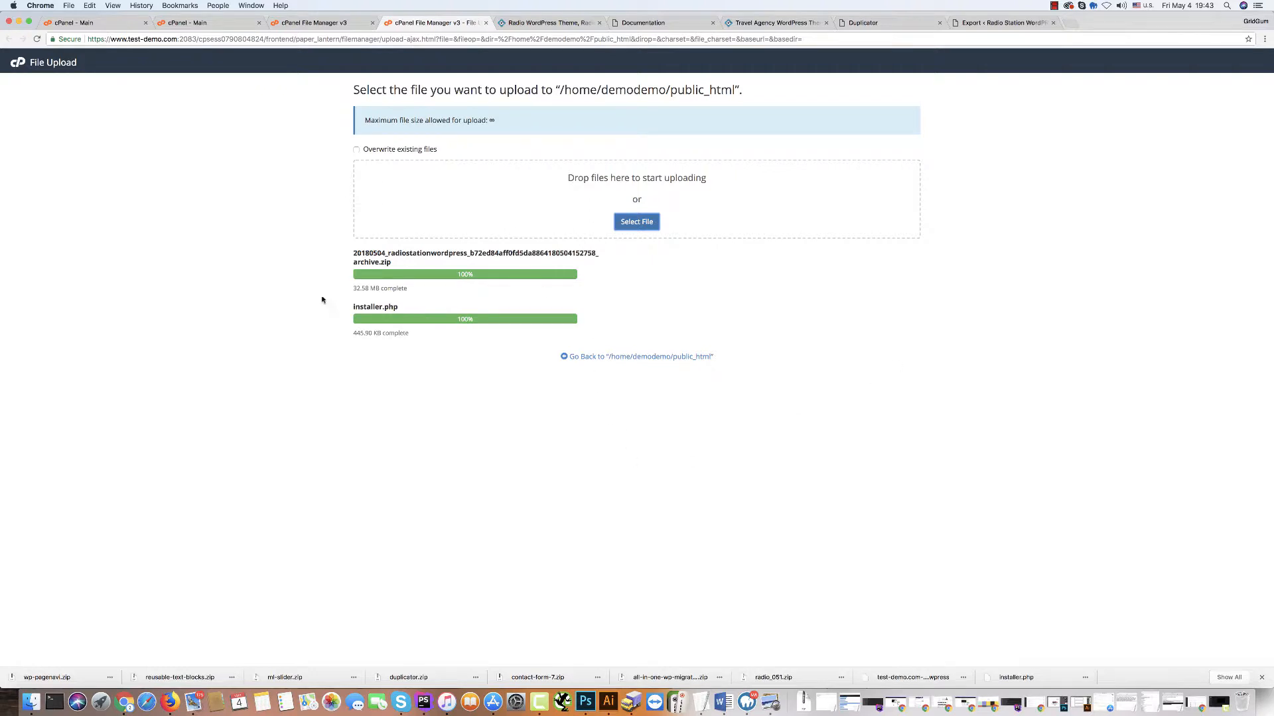
click(592, 361)
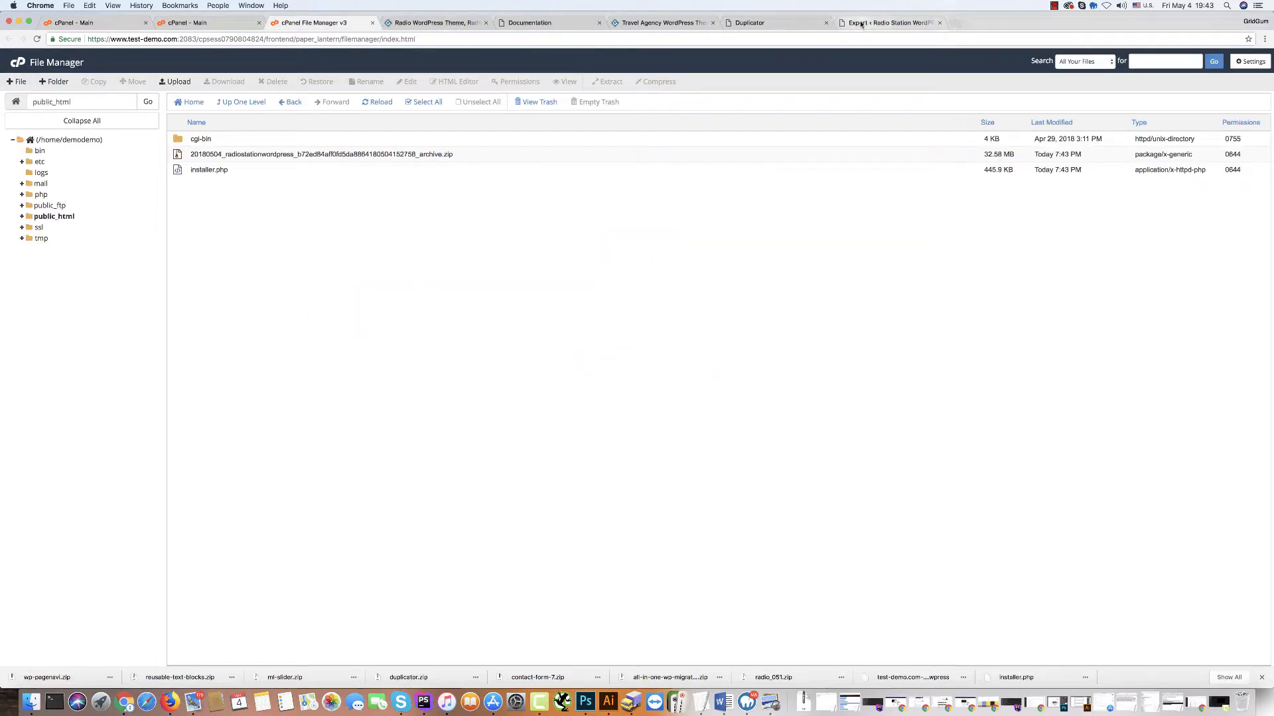
Strip the wp-admin path to load test-demo.com's root listing and launch installer.php.
click(889, 23)
click(138, 39)
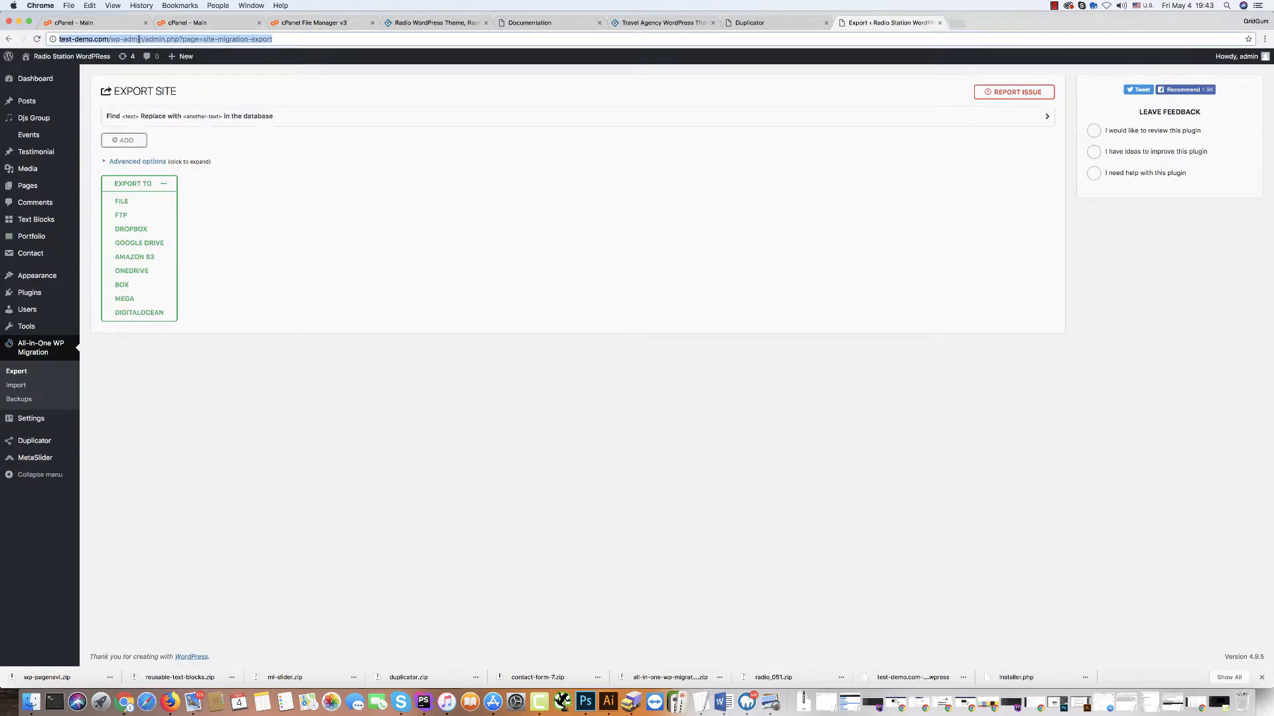
click(142, 40)
drag(111, 39, 273, 39)
key(BackSpace)
key(Return)
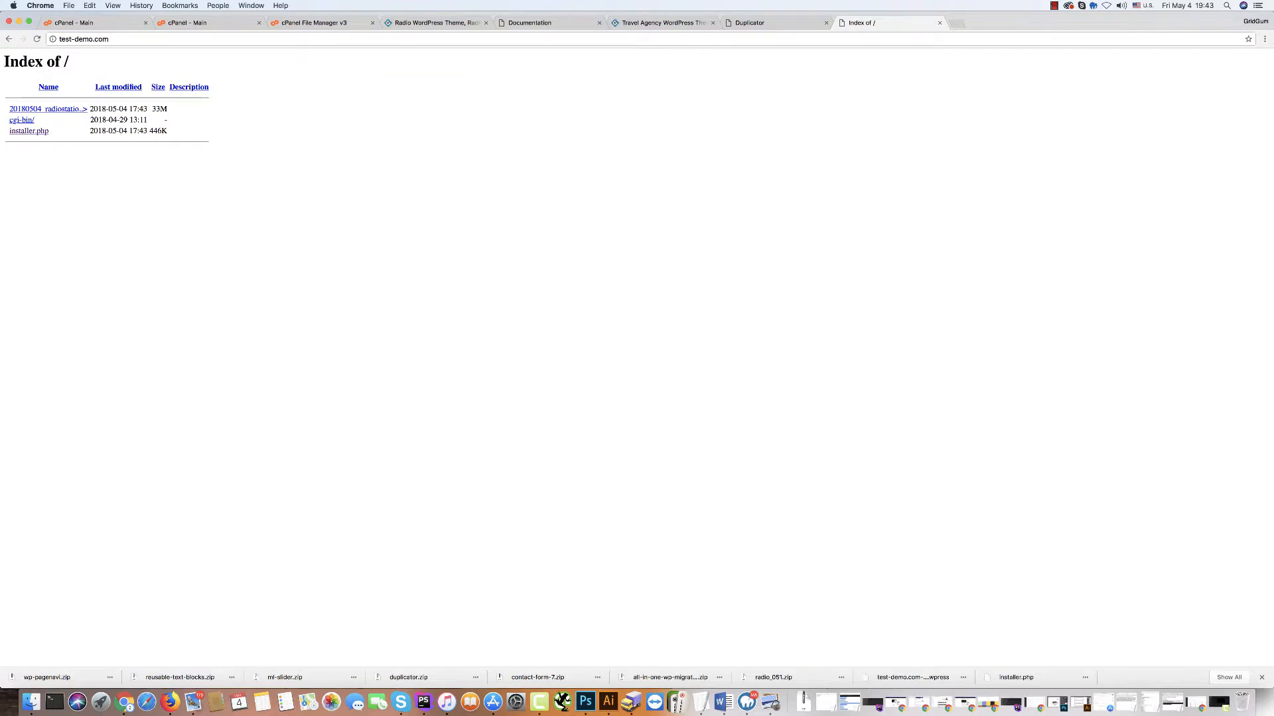
click(29, 132)
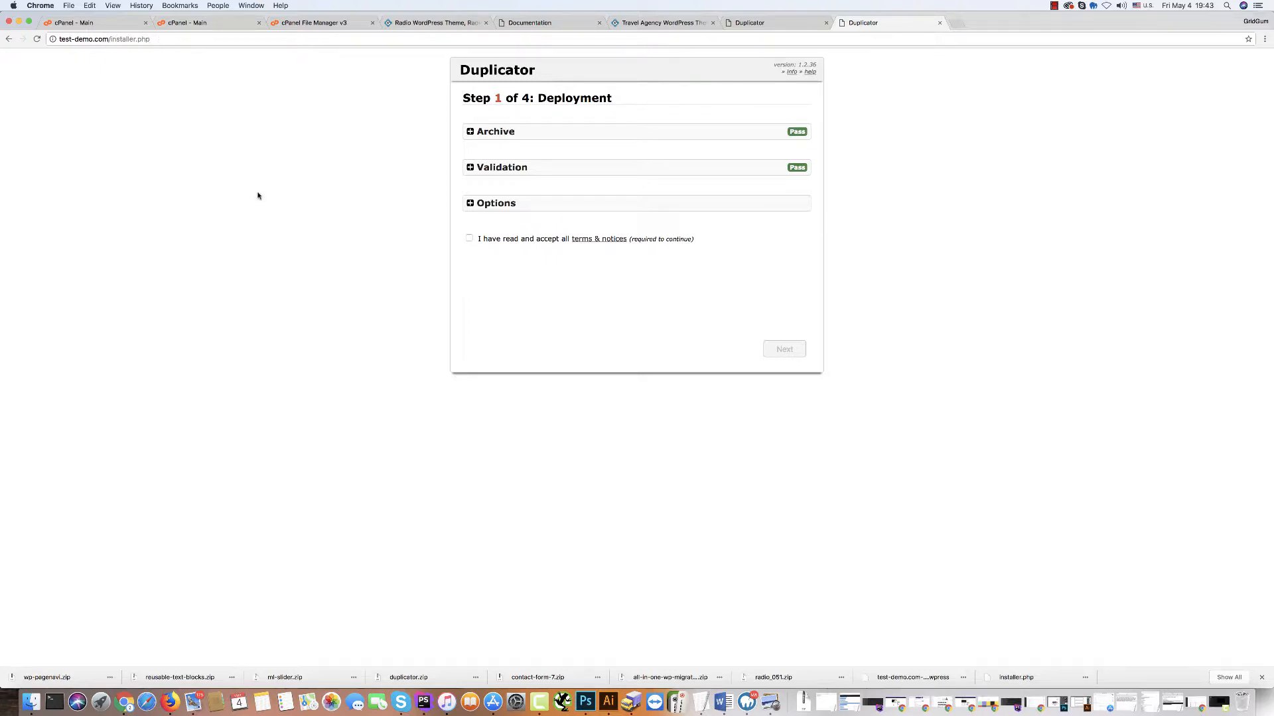
Accept the terms and notices and run the Deployment step.
click(469, 239)
click(789, 355)
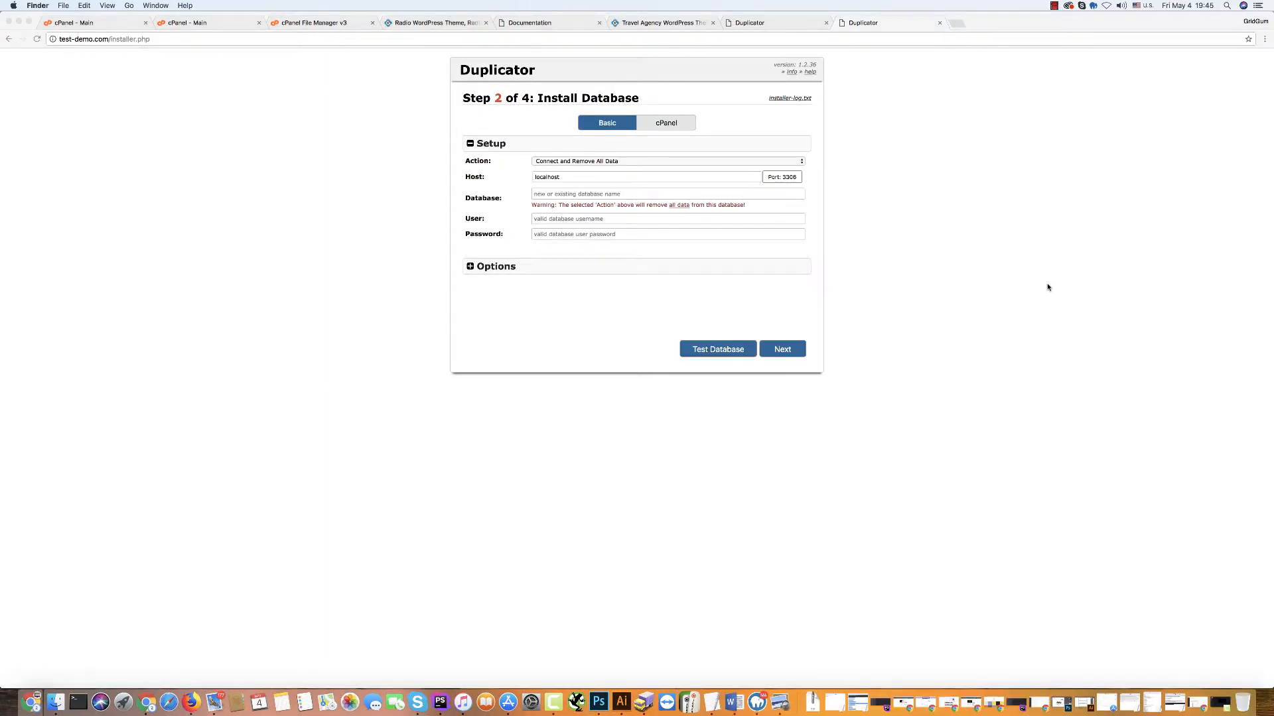
Choose demodemo_radio as the installer's database.
click(542, 197)
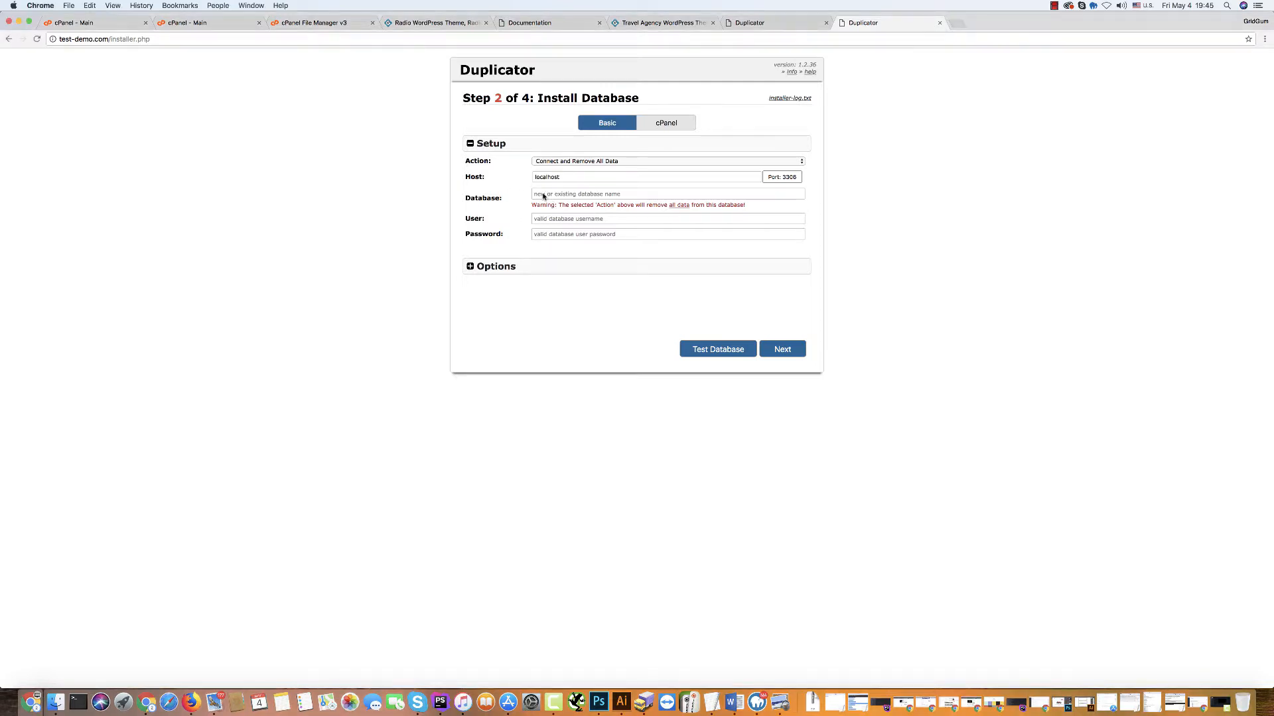
click(543, 194)
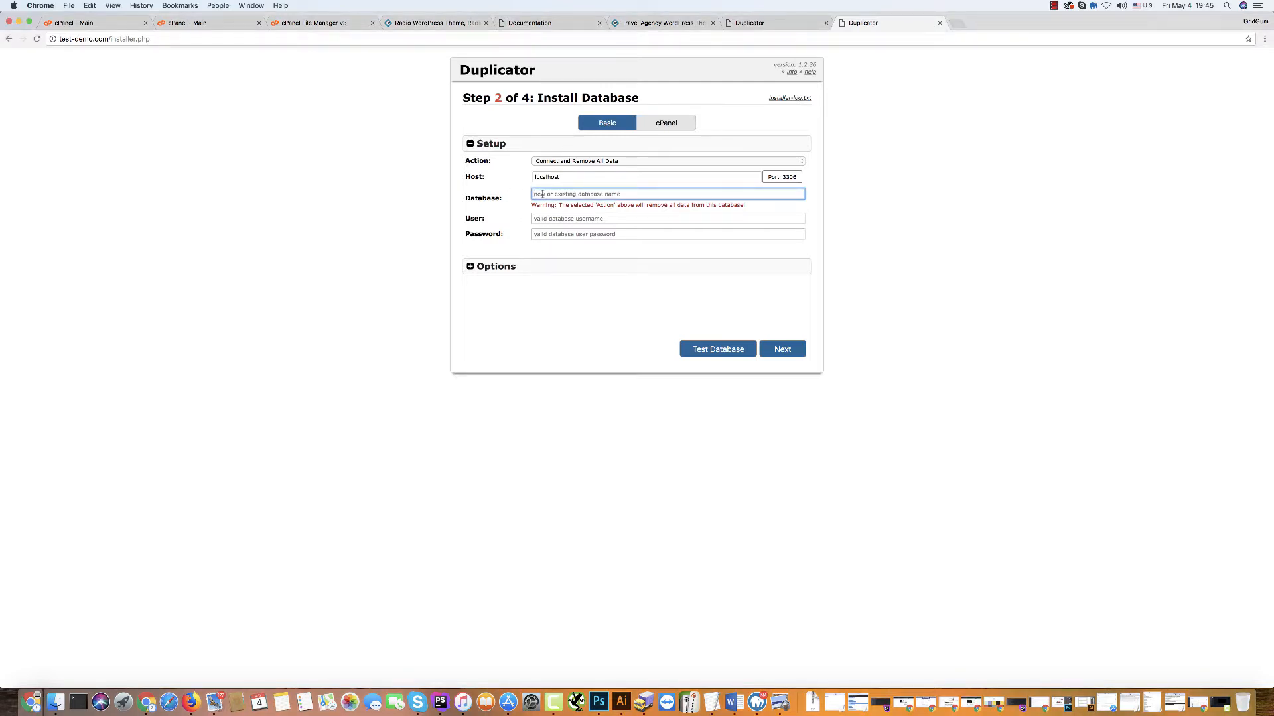
text(demodemo_radio)
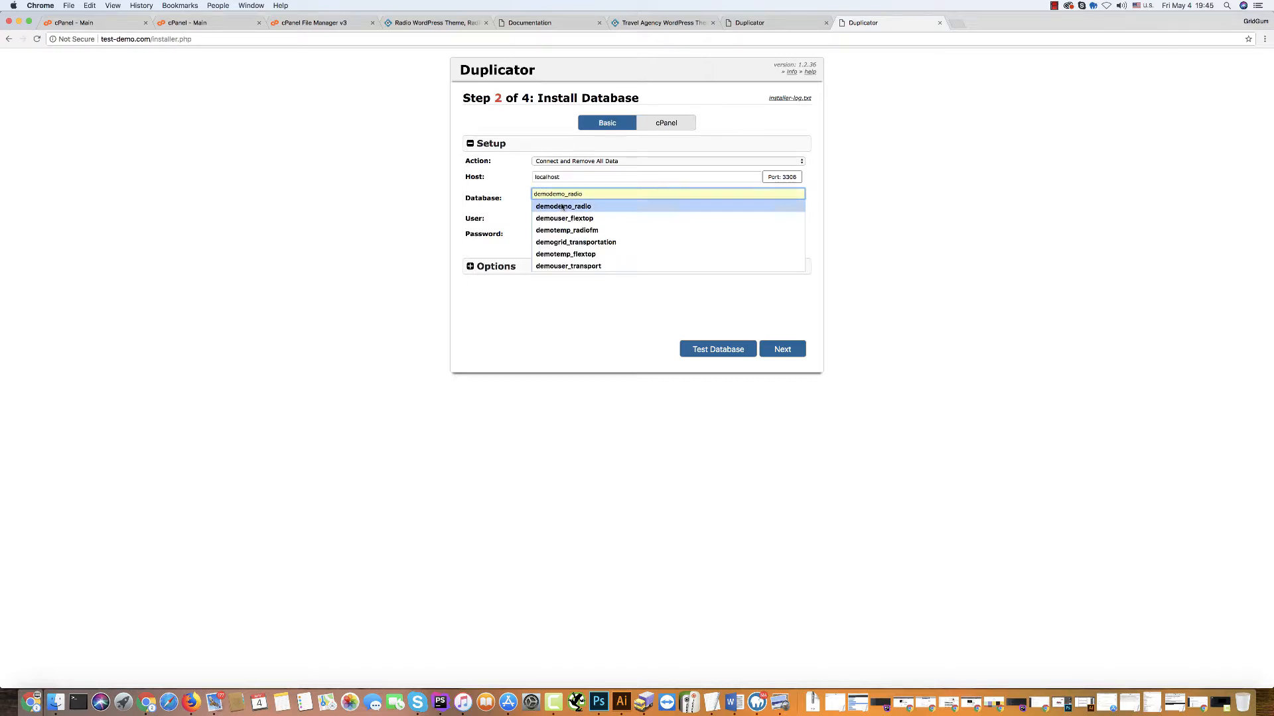
click(562, 206)
click(595, 195)
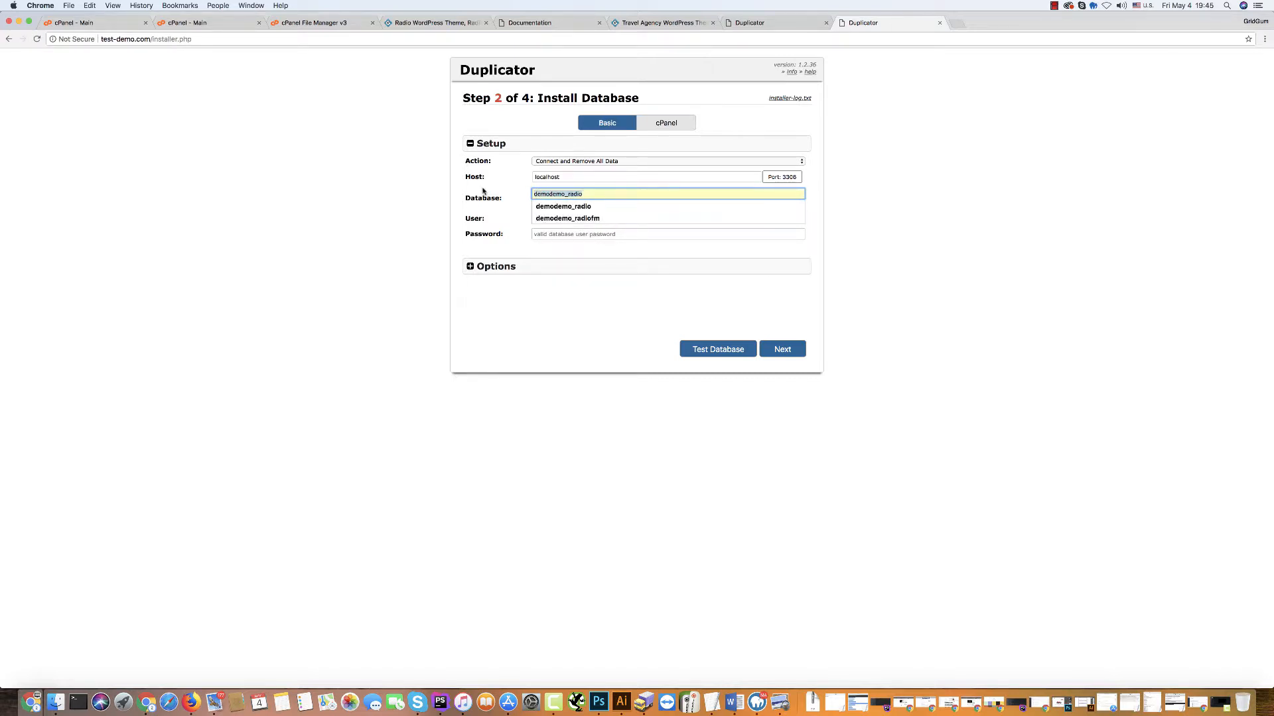
click(433, 196)
Enter the database user name and password.
click(556, 218)
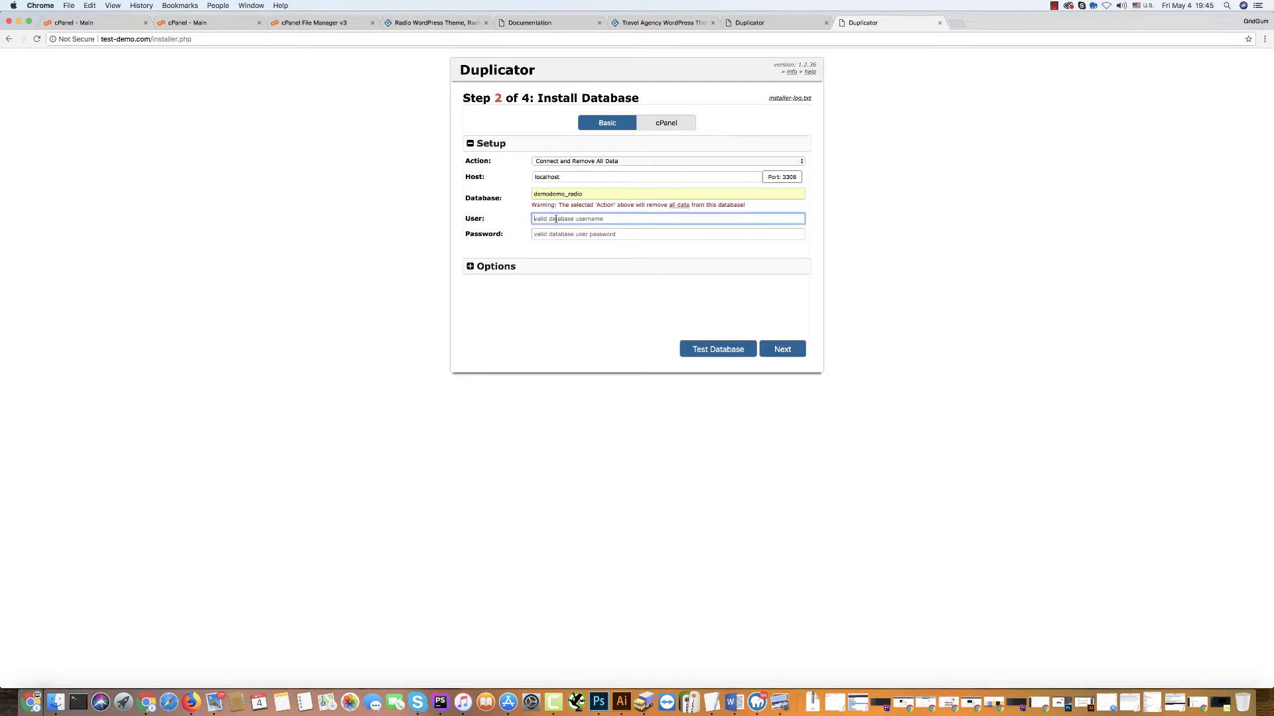
text(demodemo_radio)
drag(569, 219, 627, 222)
text(ge)
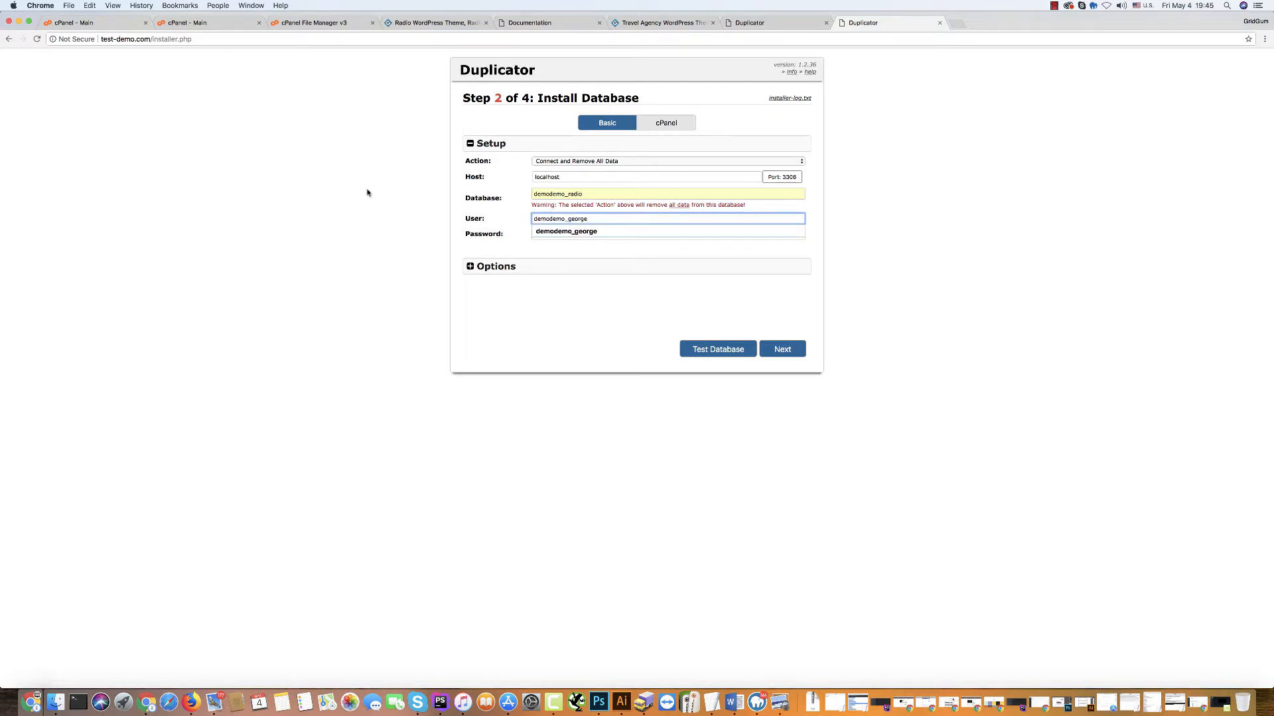
key(Tab)
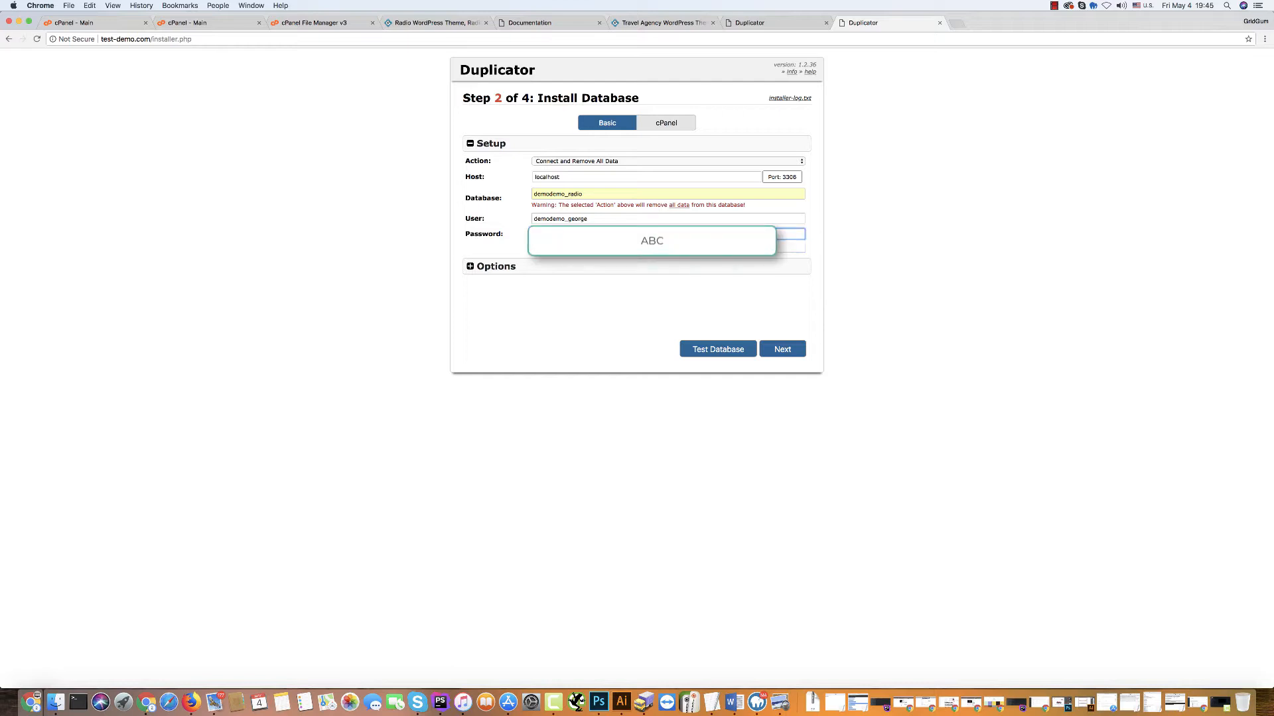
click(516, 235)
Test the database connection, then confirm running the database install.
click(715, 354)
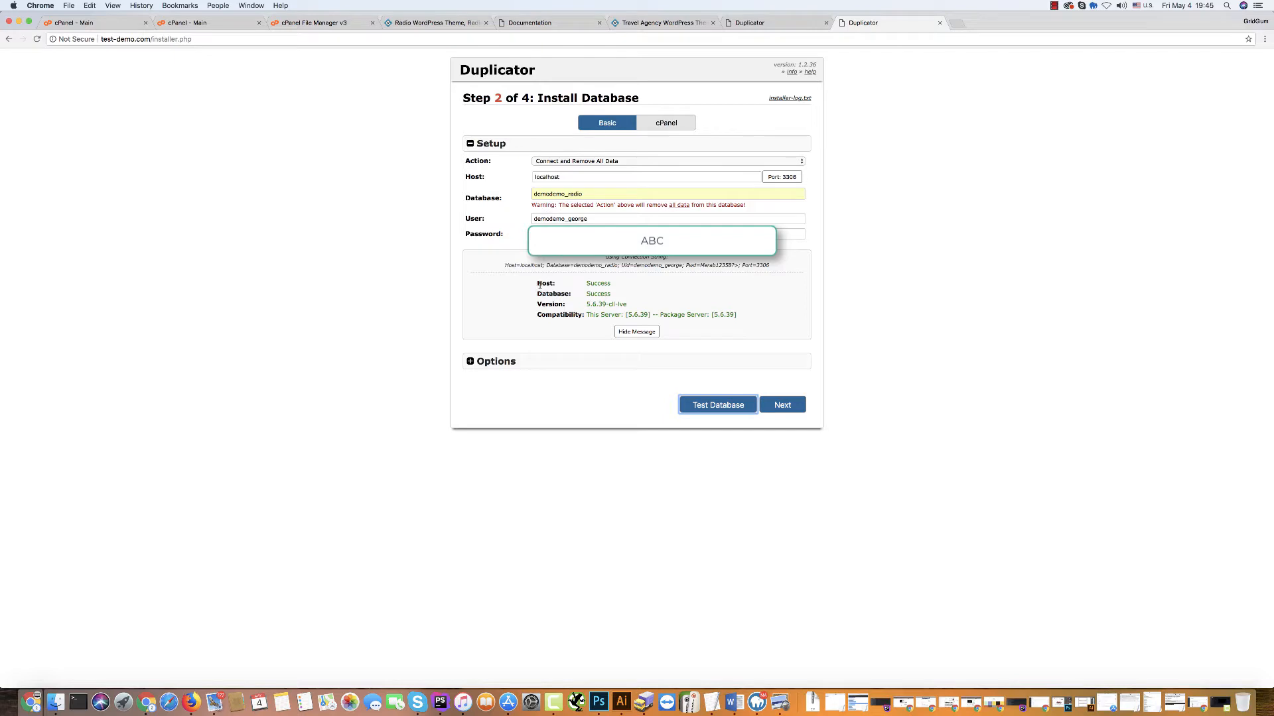
click(781, 406)
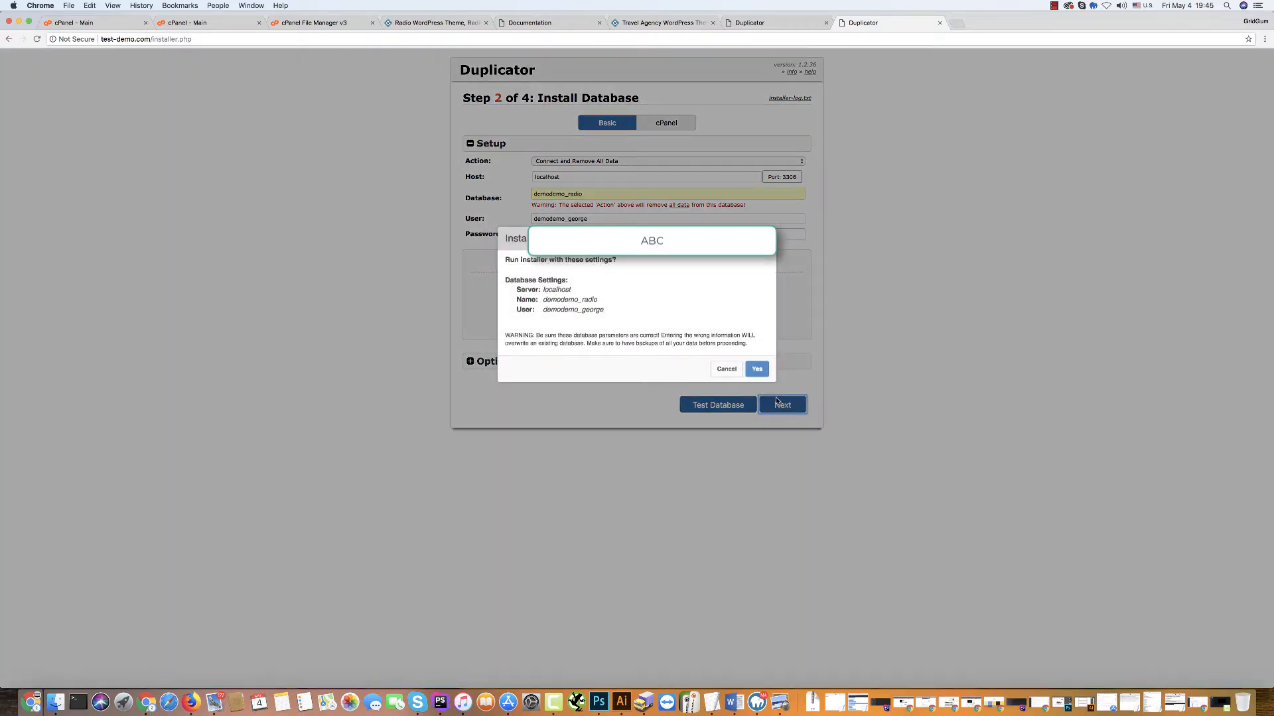
click(757, 368)
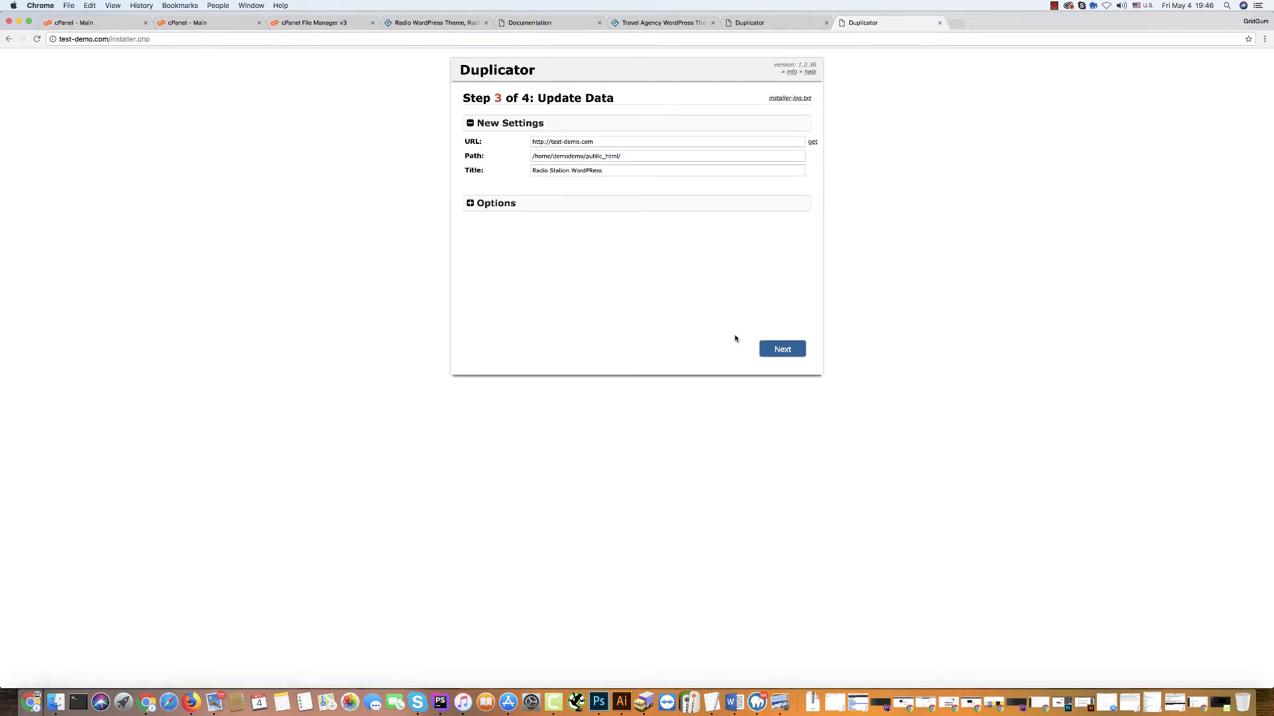
click(782, 351)
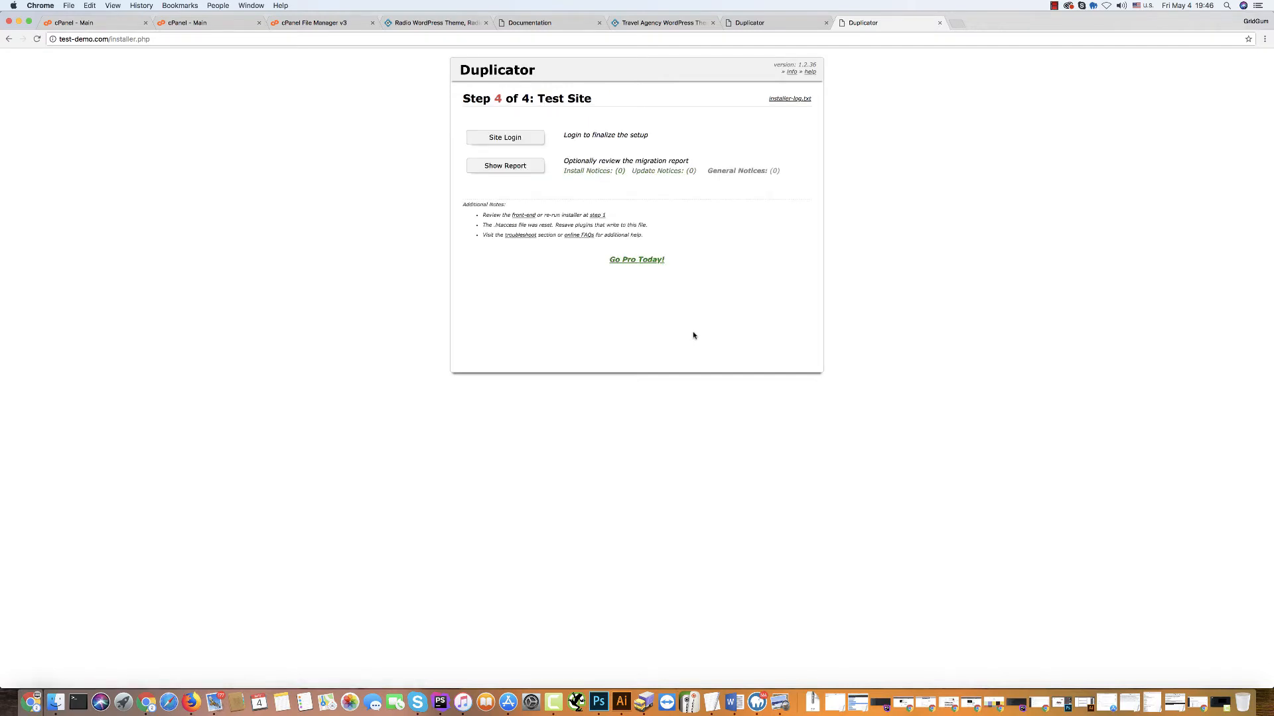
click(505, 137)
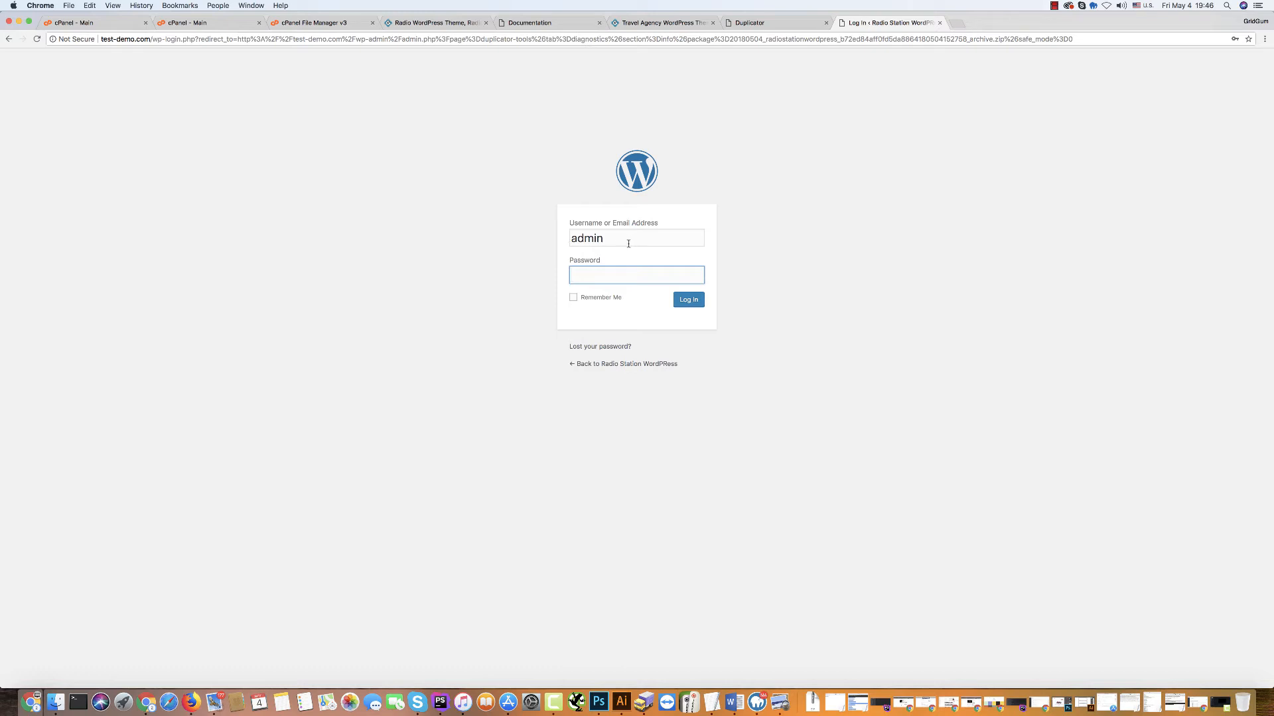
Log in, remove installer.php, database.sql and the archive zip, then visit the live site.
text(••••)
click(689, 300)
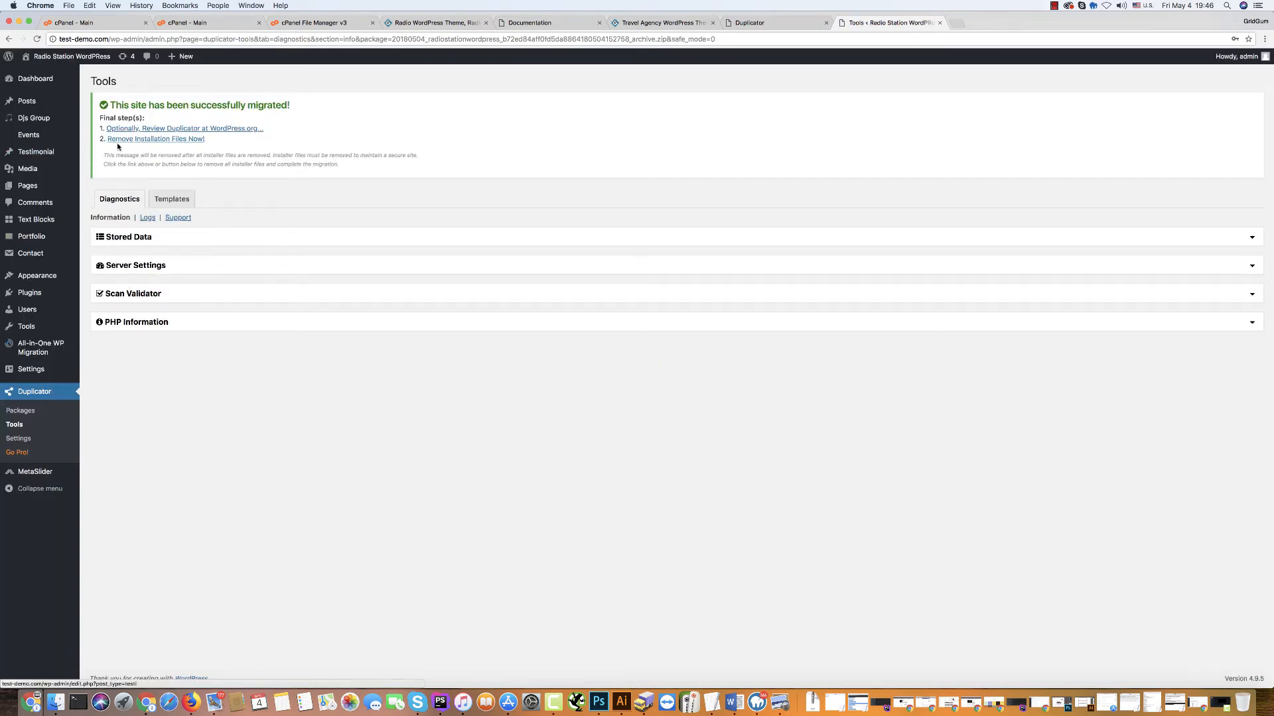
click(142, 143)
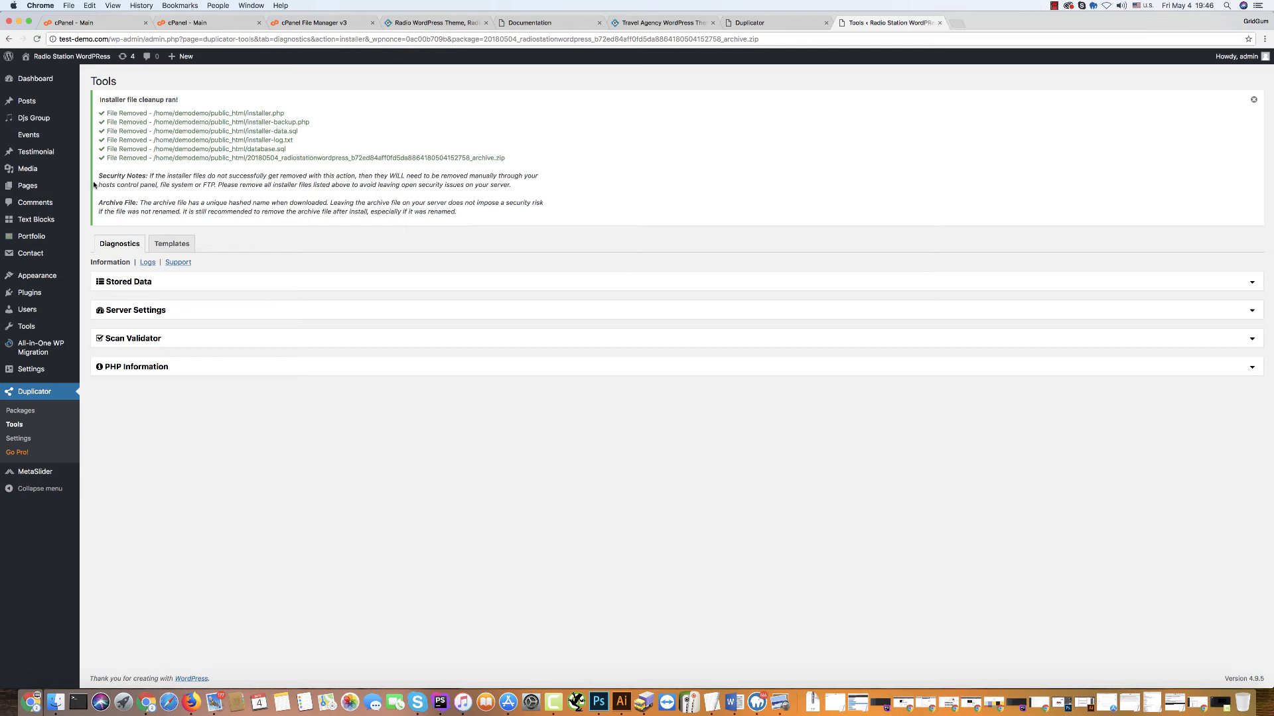
mouse_move(54, 62)
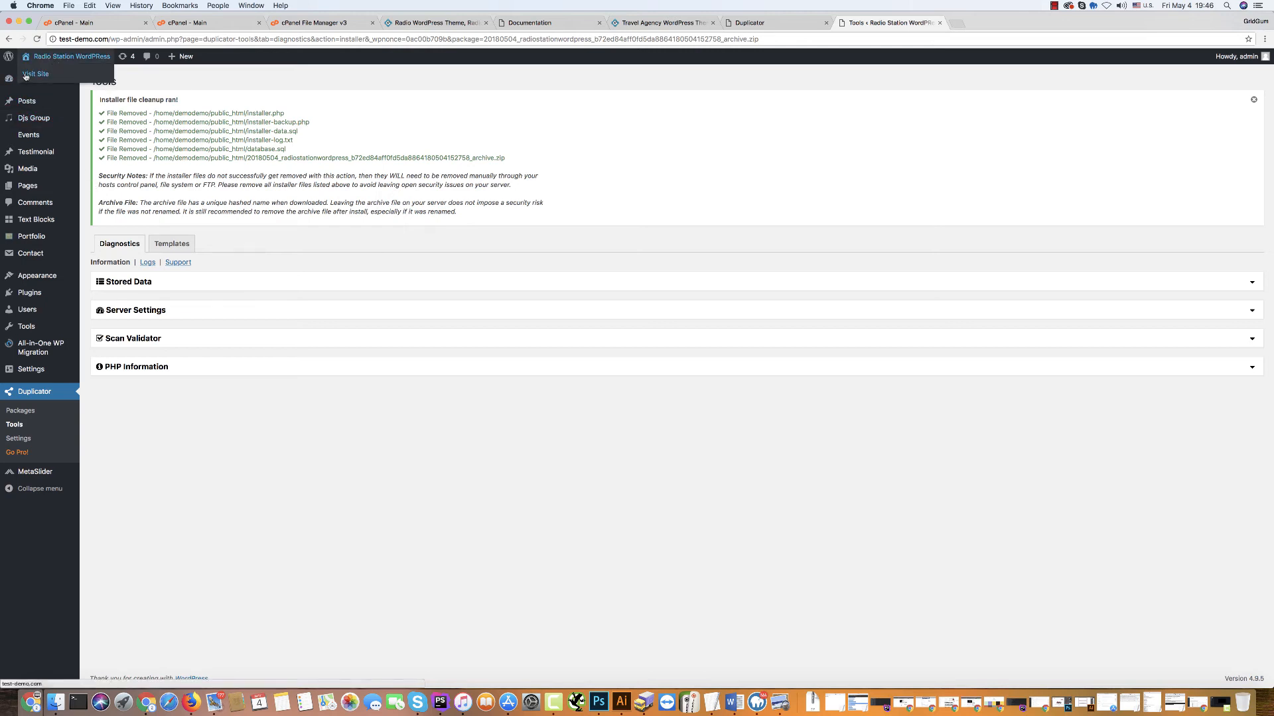
click(26, 75)
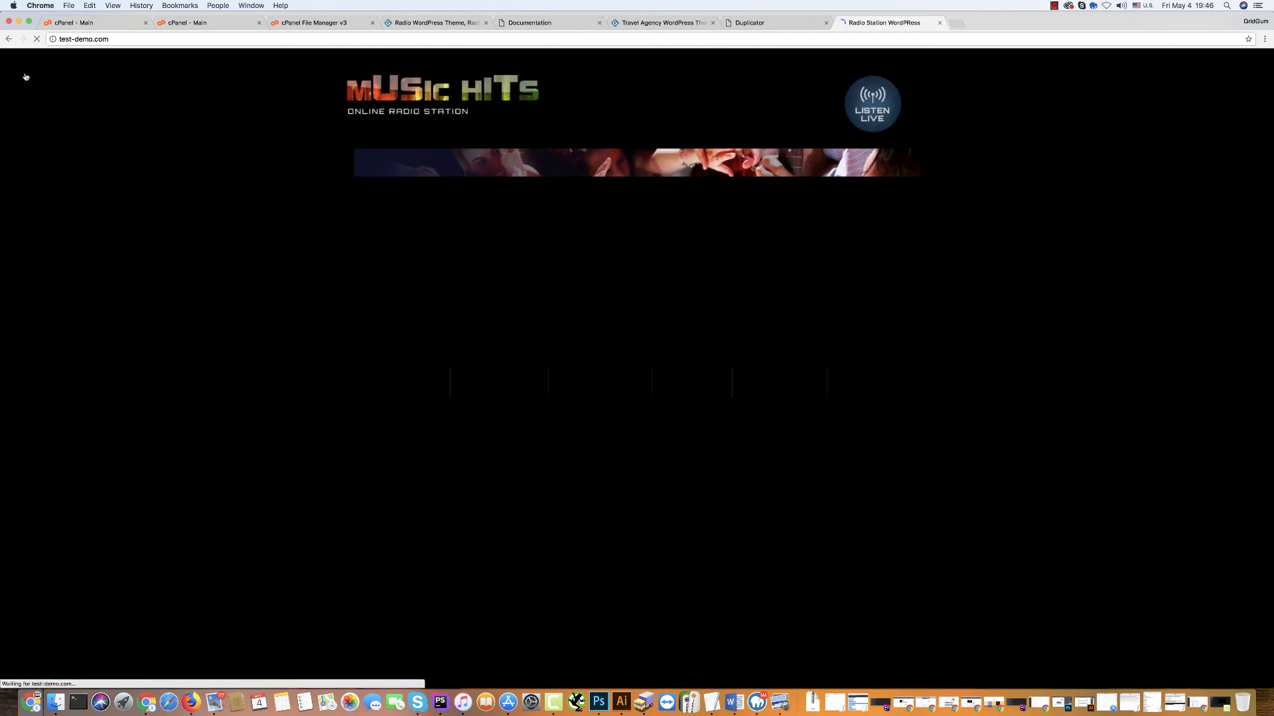
Browse the live site's About Us, Programs, Blog and Gallery pages.
scroll(577, 266, down, 10)
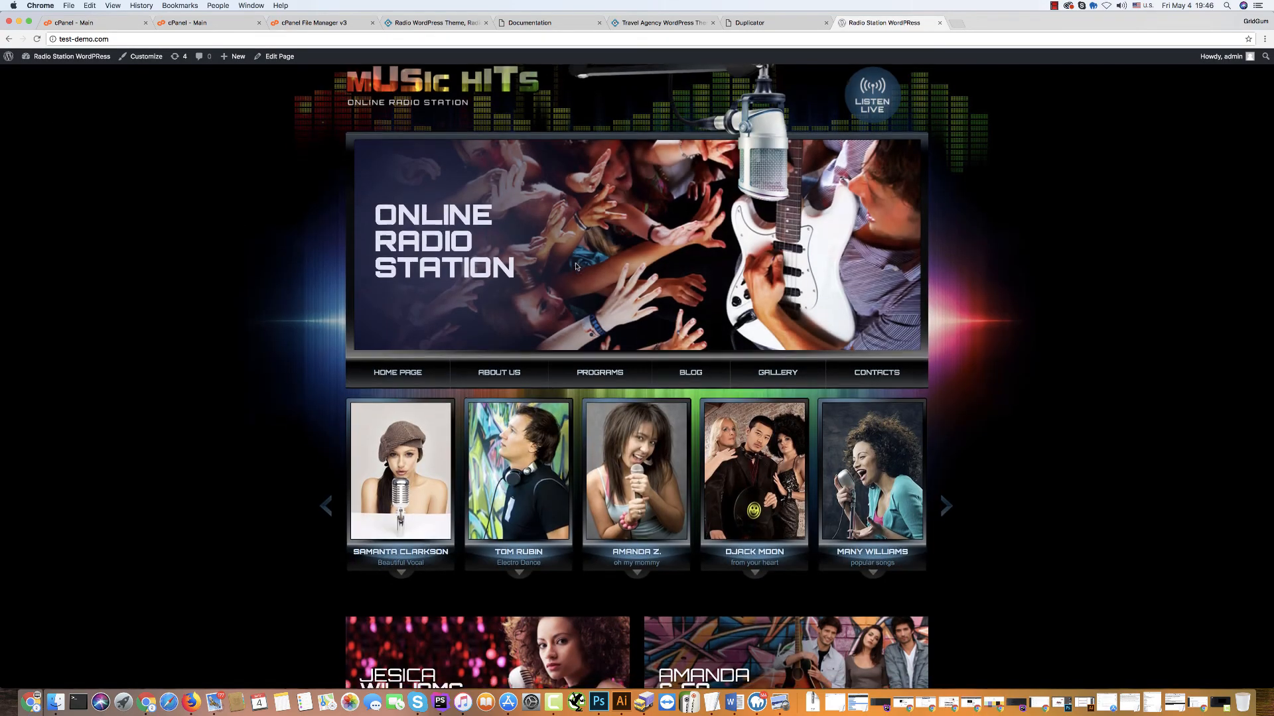
scroll(557, 256, up, 10)
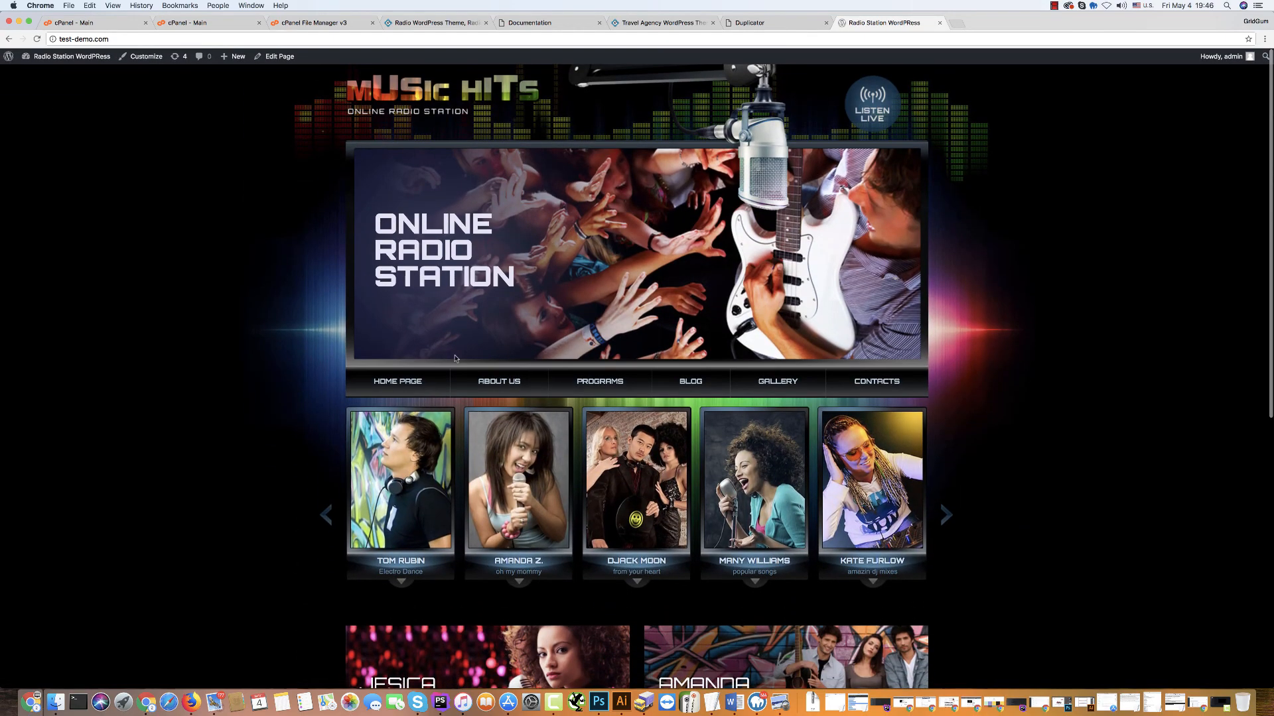
click(502, 384)
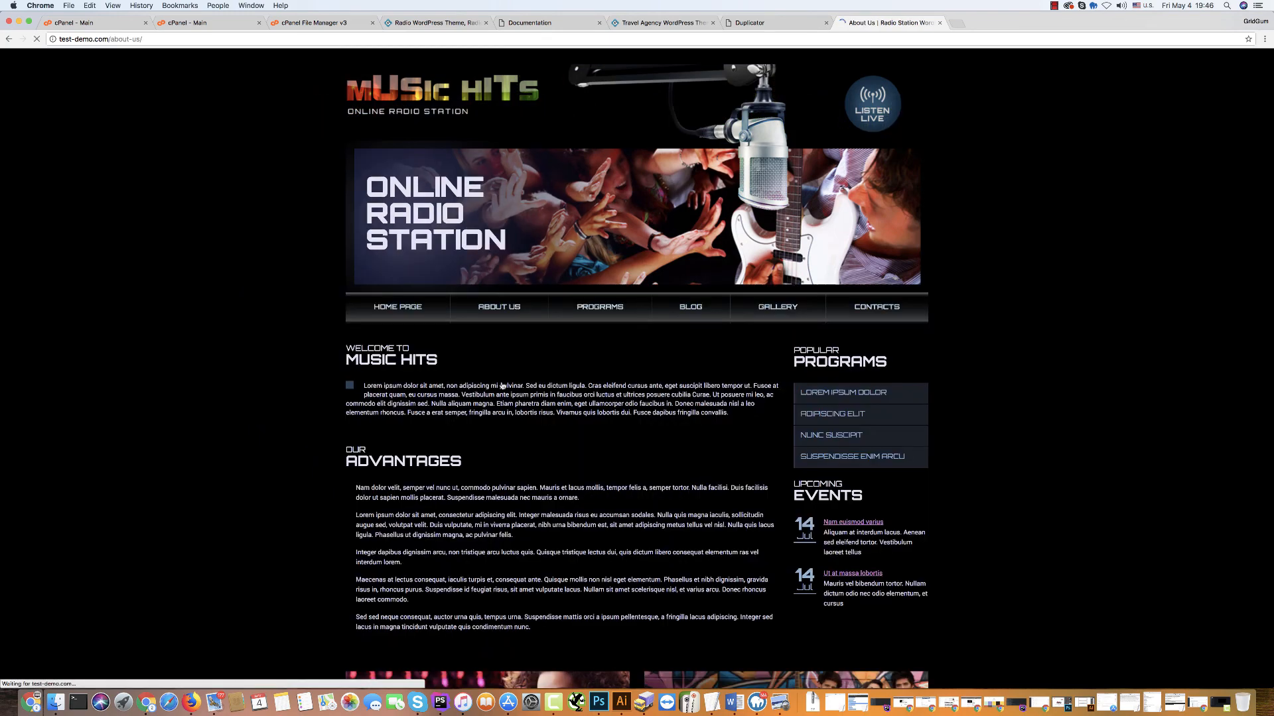
click(619, 308)
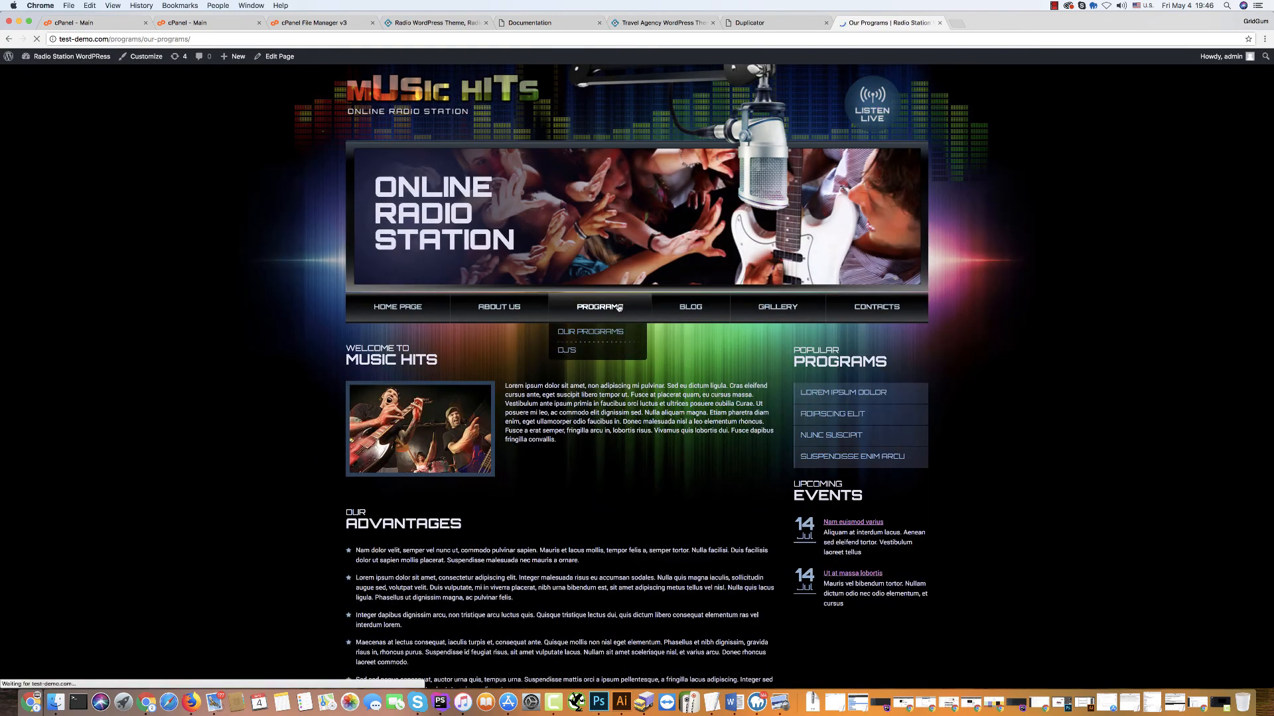
click(703, 308)
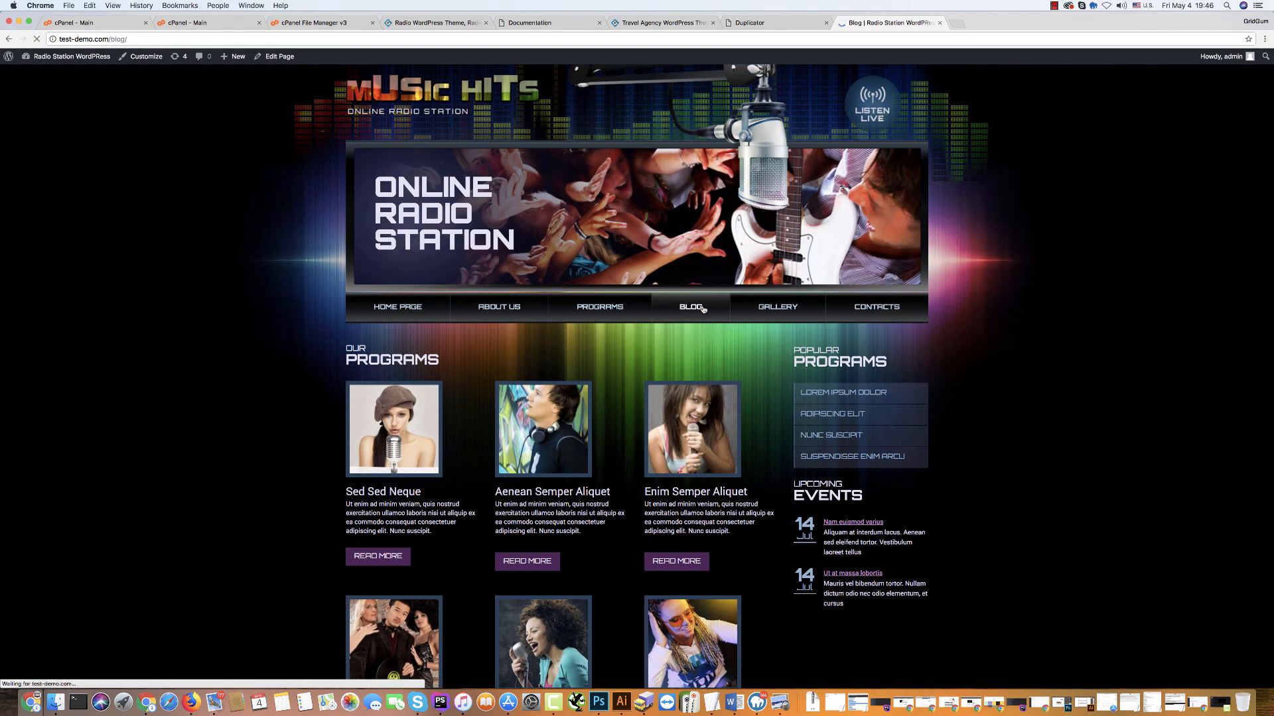
click(767, 309)
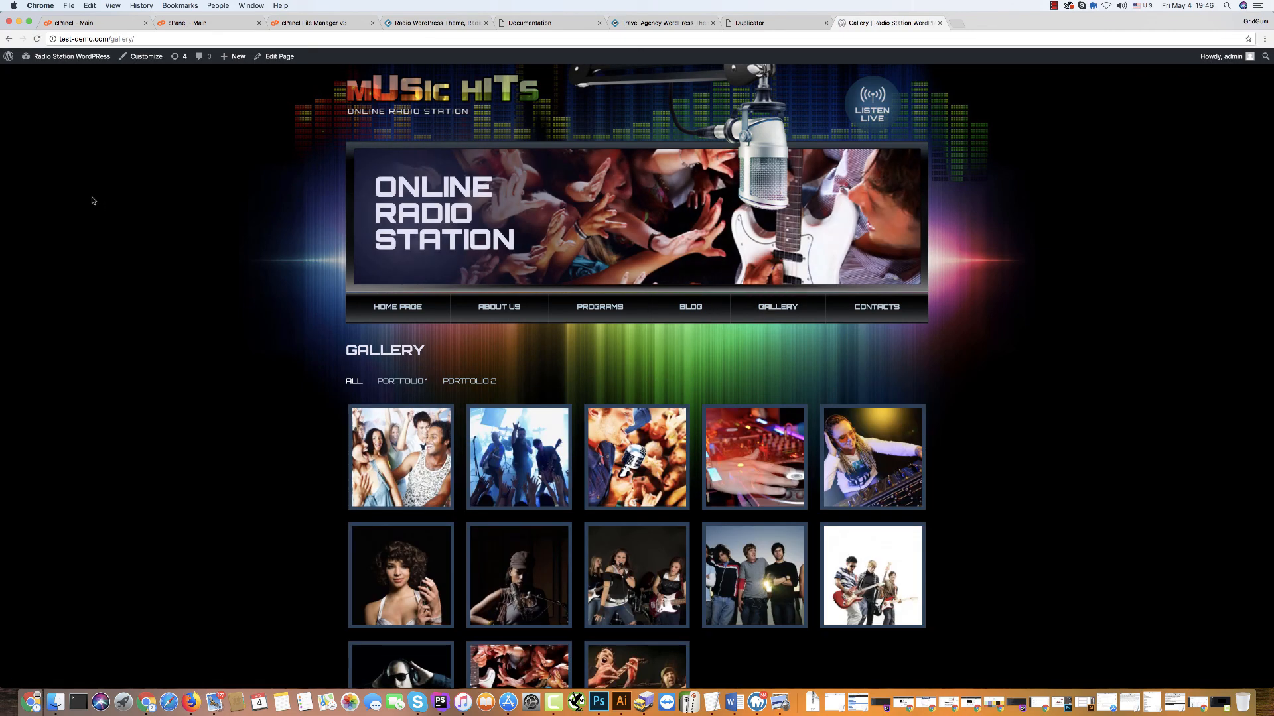
mouse_move(33, 79)
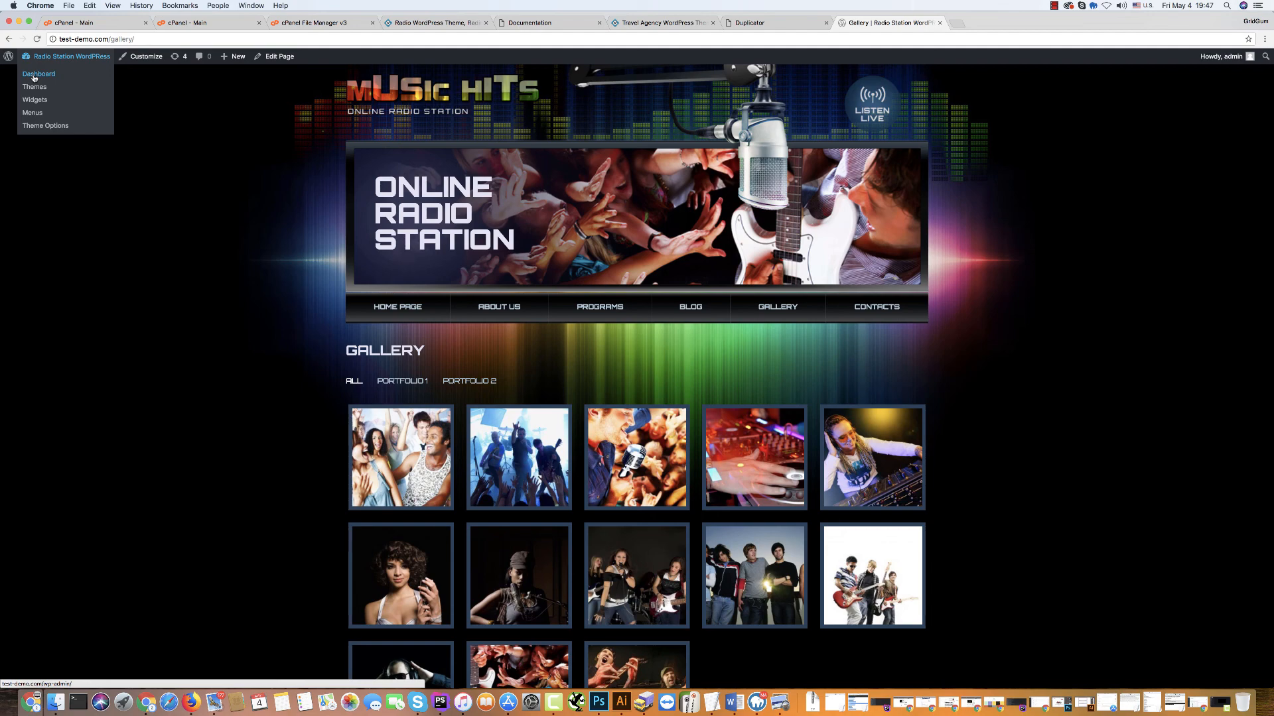